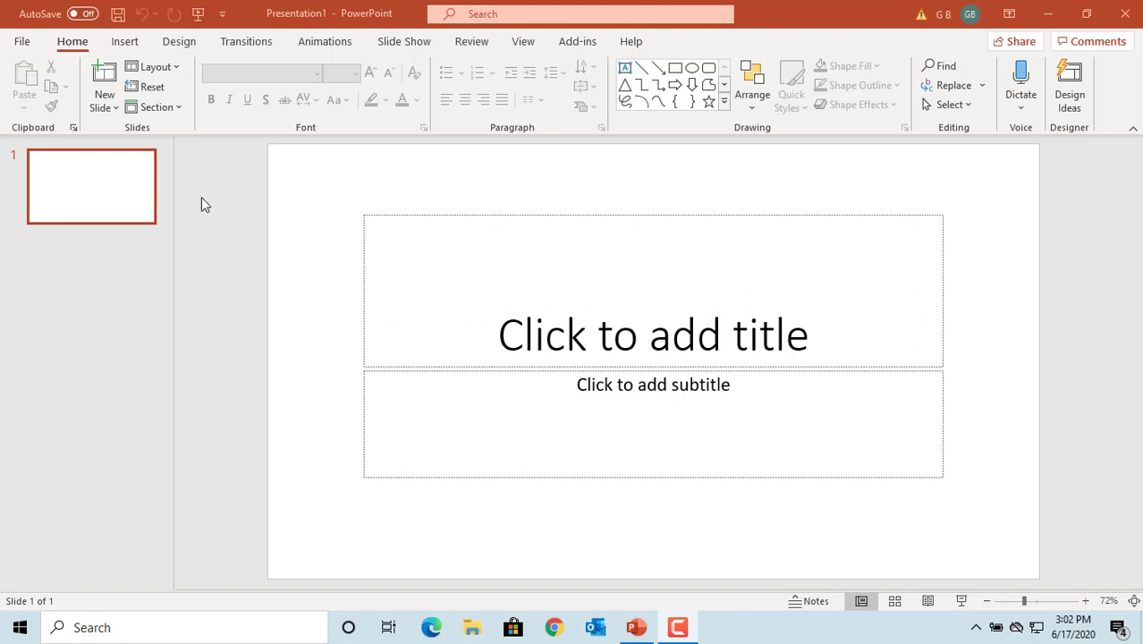
- Open the New Photo Album dialog from the Insert tab's Photo Album menu
left_click(125, 45)
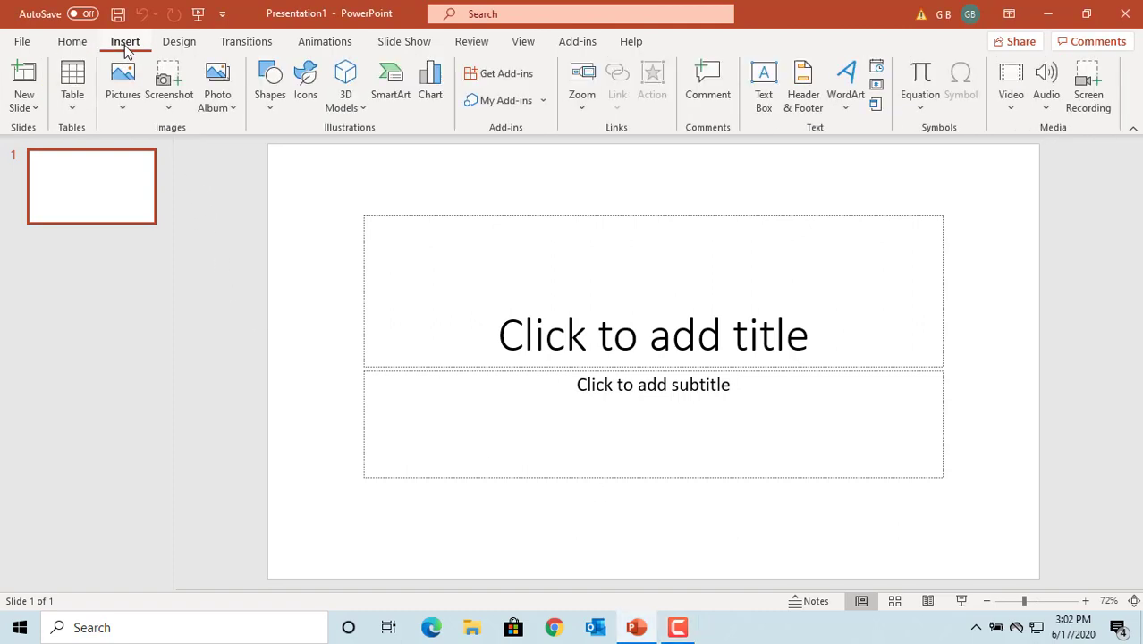
left_click(230, 105)
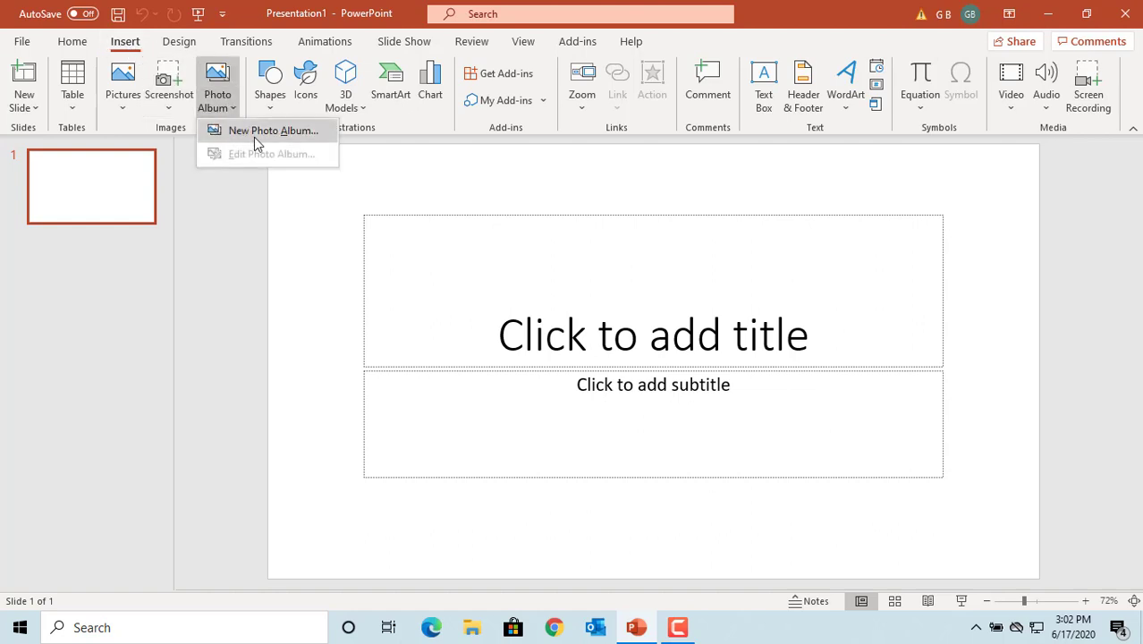
left_click(255, 137)
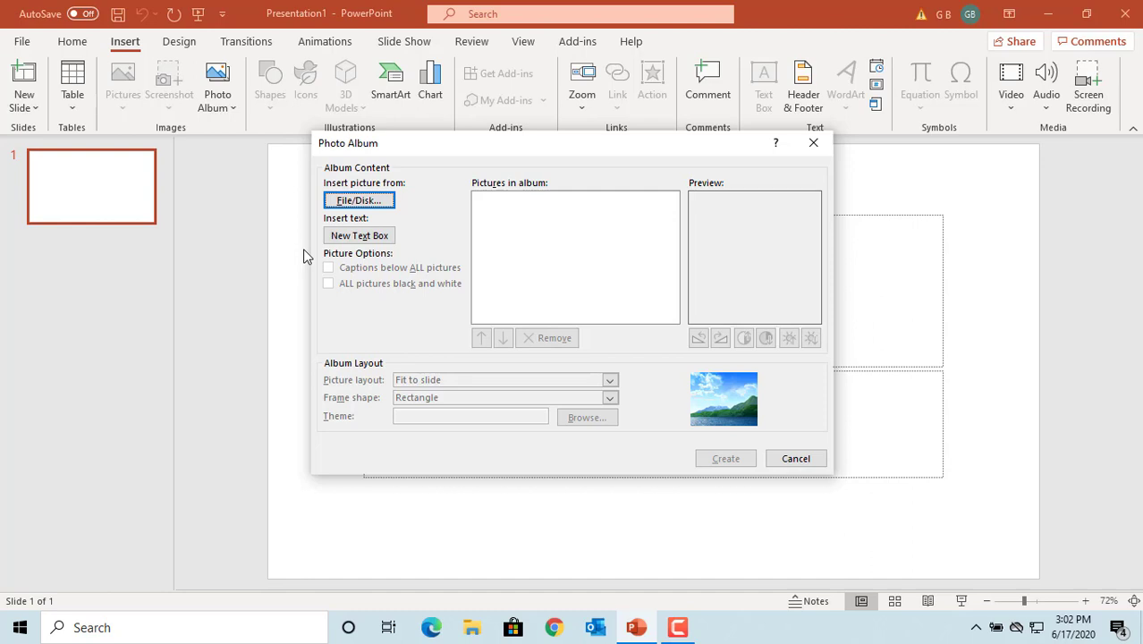
- Insert PIC-01 through PIC-05 from OS (C:) > PowerPoint Test Folder into the album
left_click(363, 202)
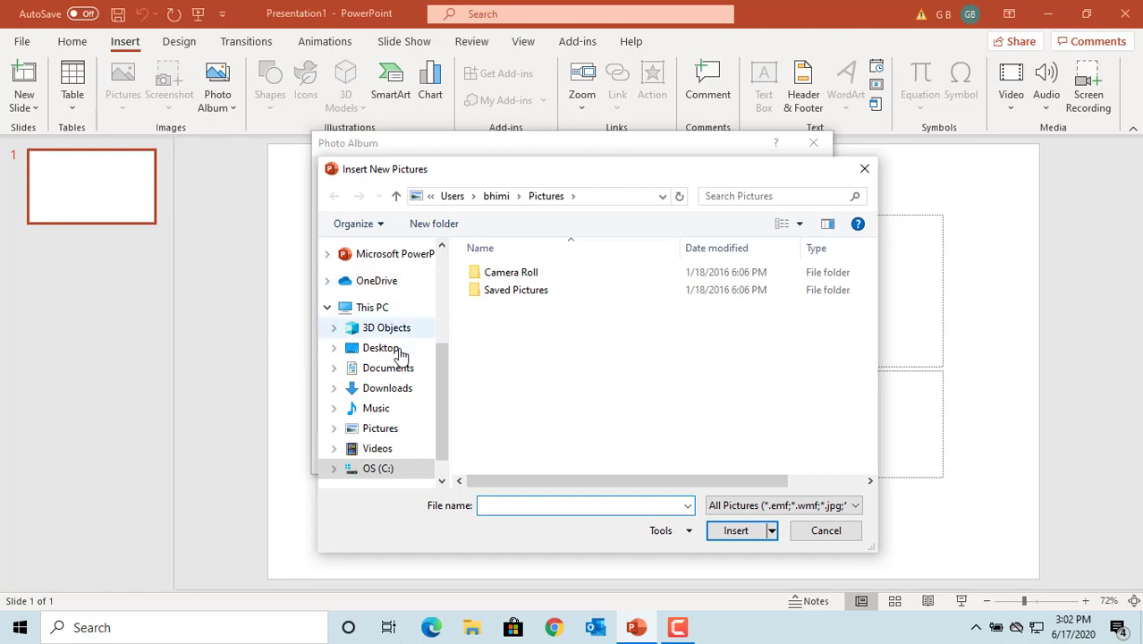
left_click(375, 470)
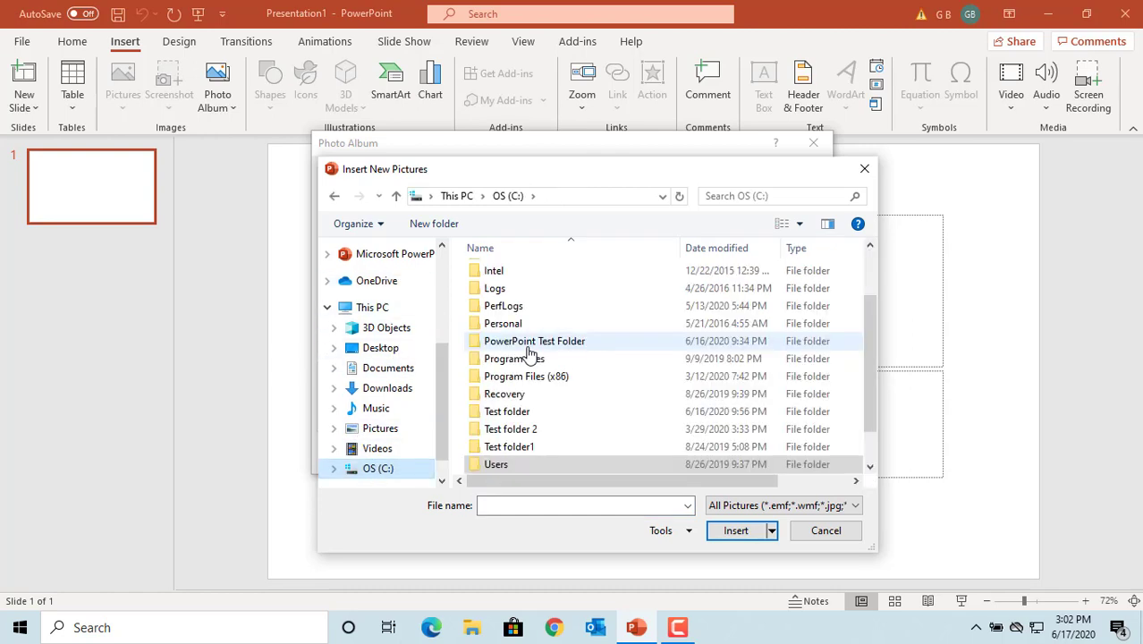
double_click(528, 346)
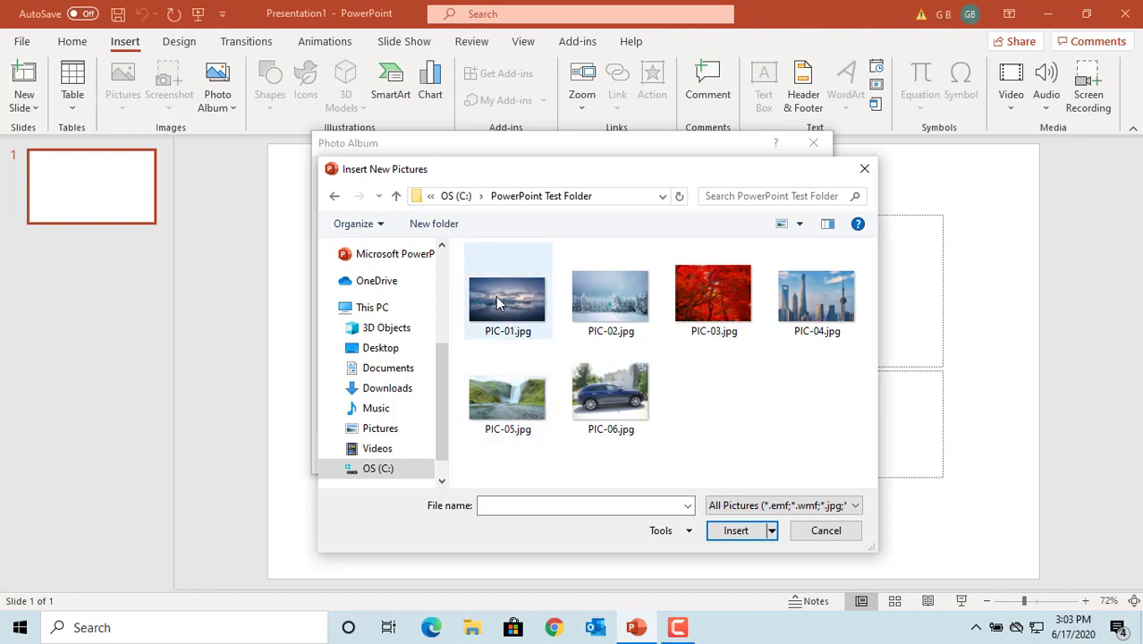
left_click(598, 306)
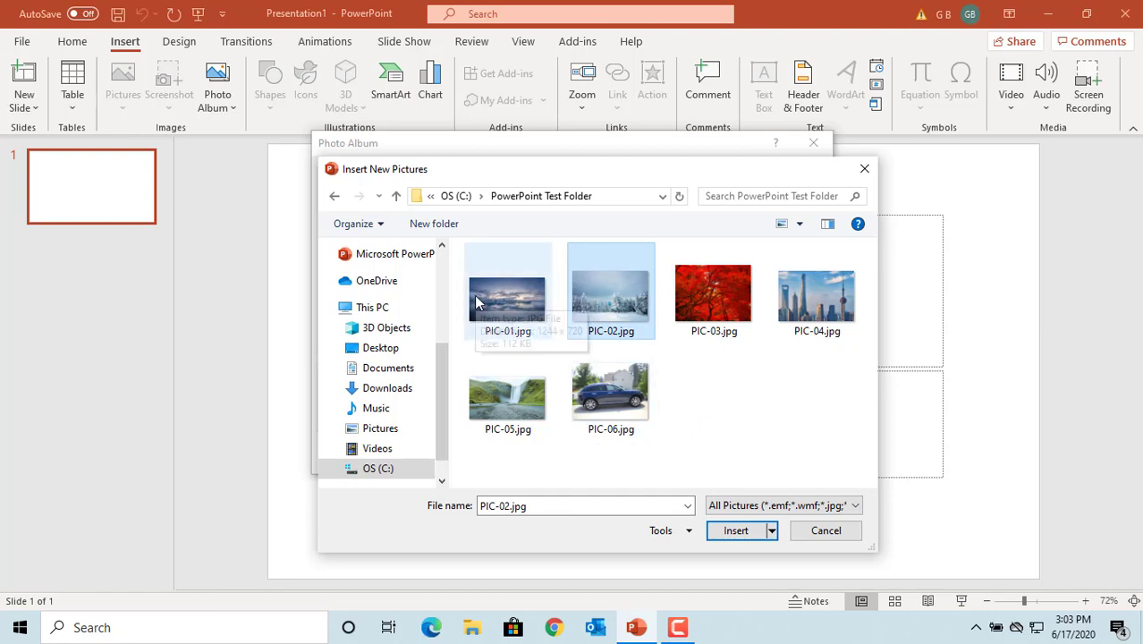
left_click(528, 309, "ctrl")
left_click(488, 411, "ctrl")
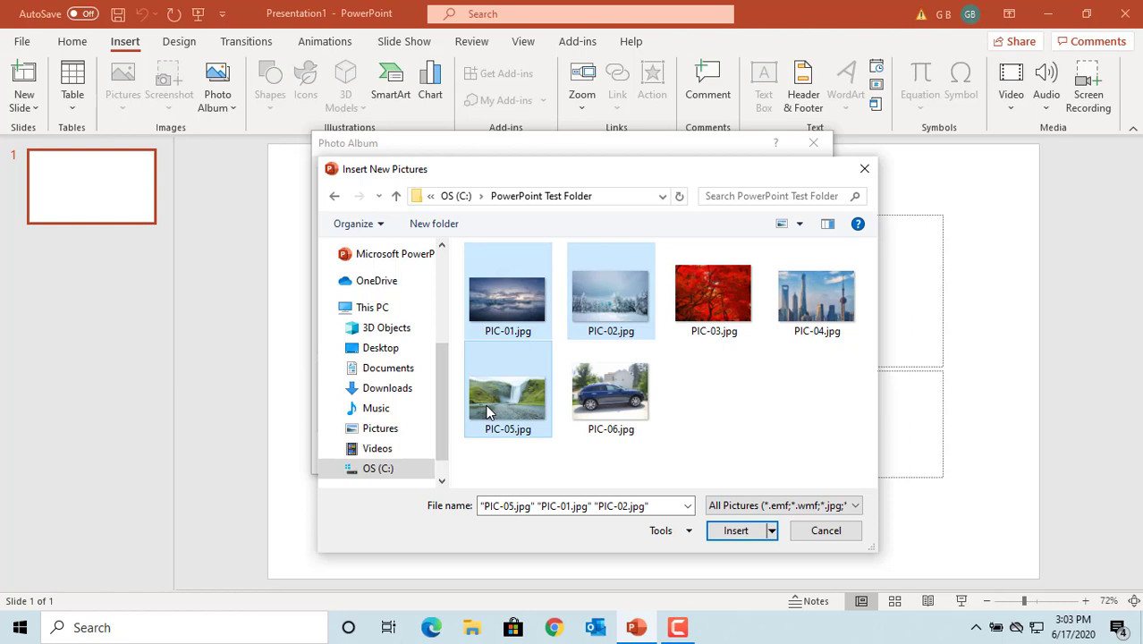
left_click(703, 386)
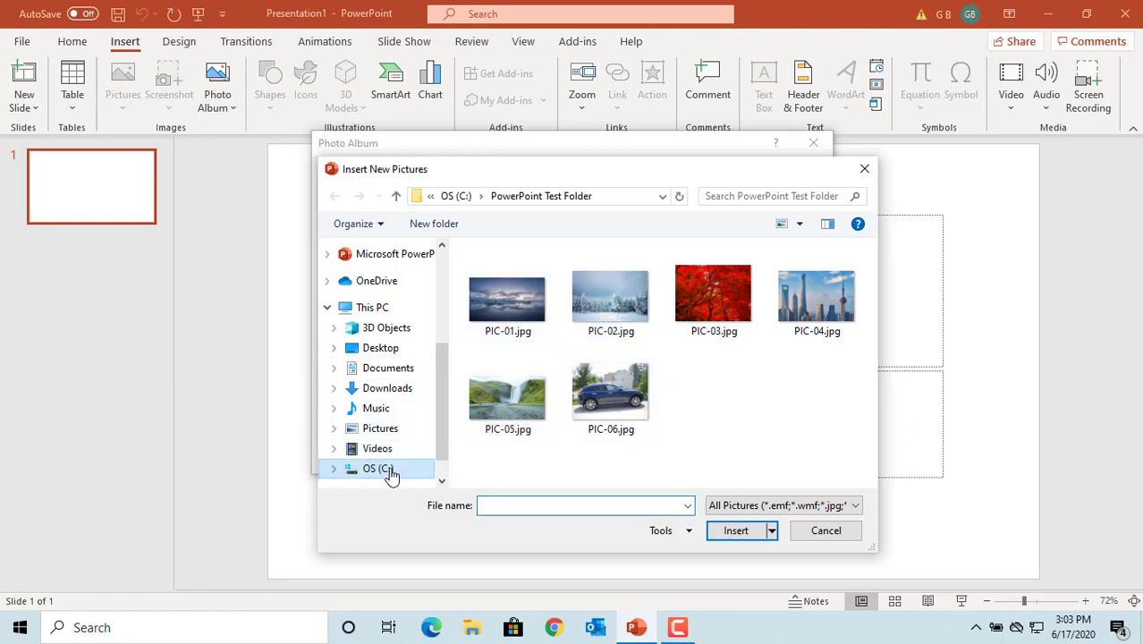
left_click(514, 306)
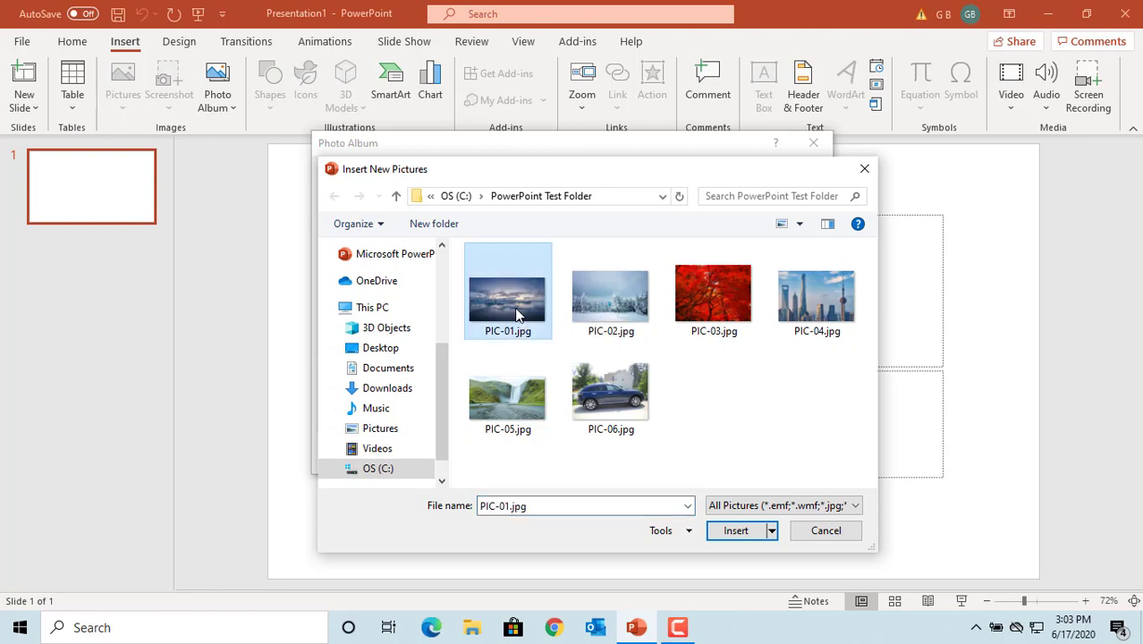
left_click(509, 403, "shift")
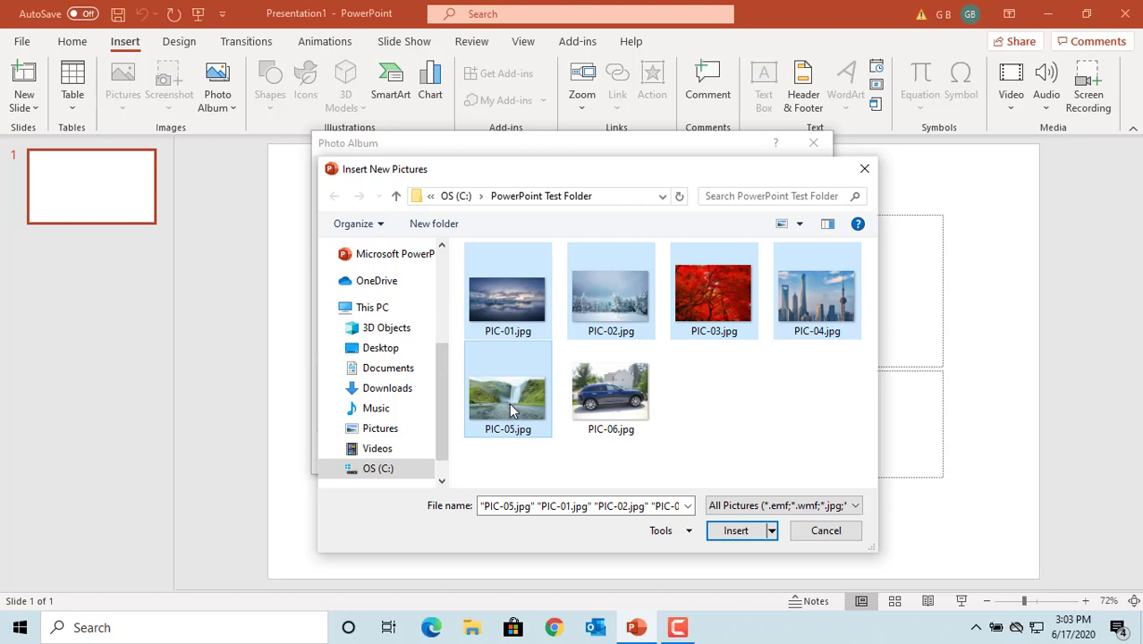
left_click(735, 532)
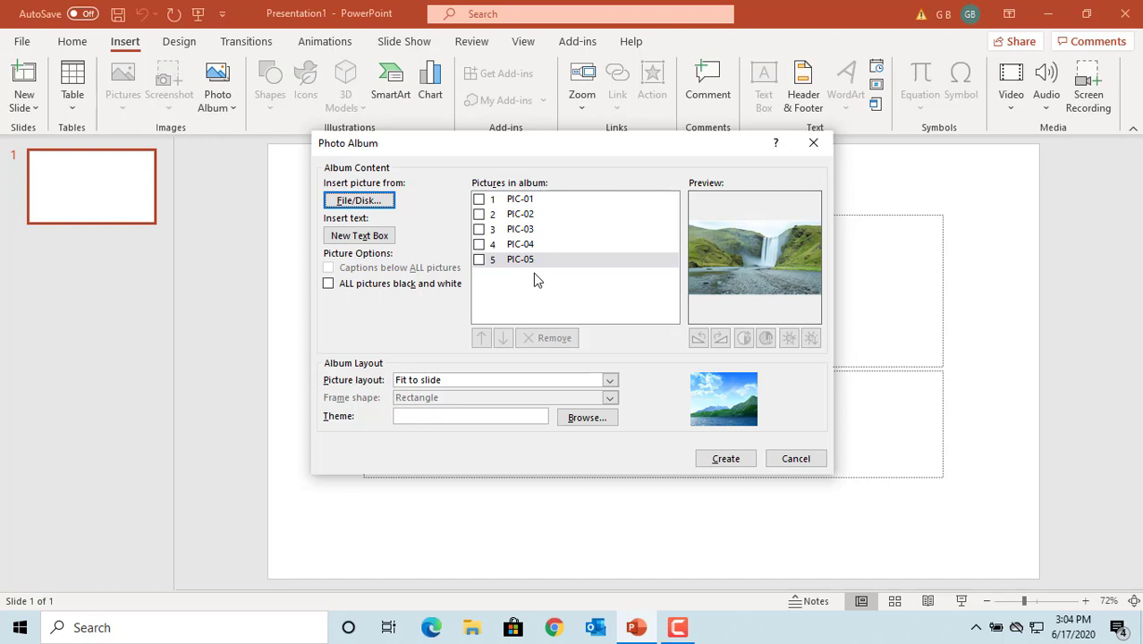
- Move PIC-05 up two places and PIC-02 down two places in the album list
left_click(480, 261)
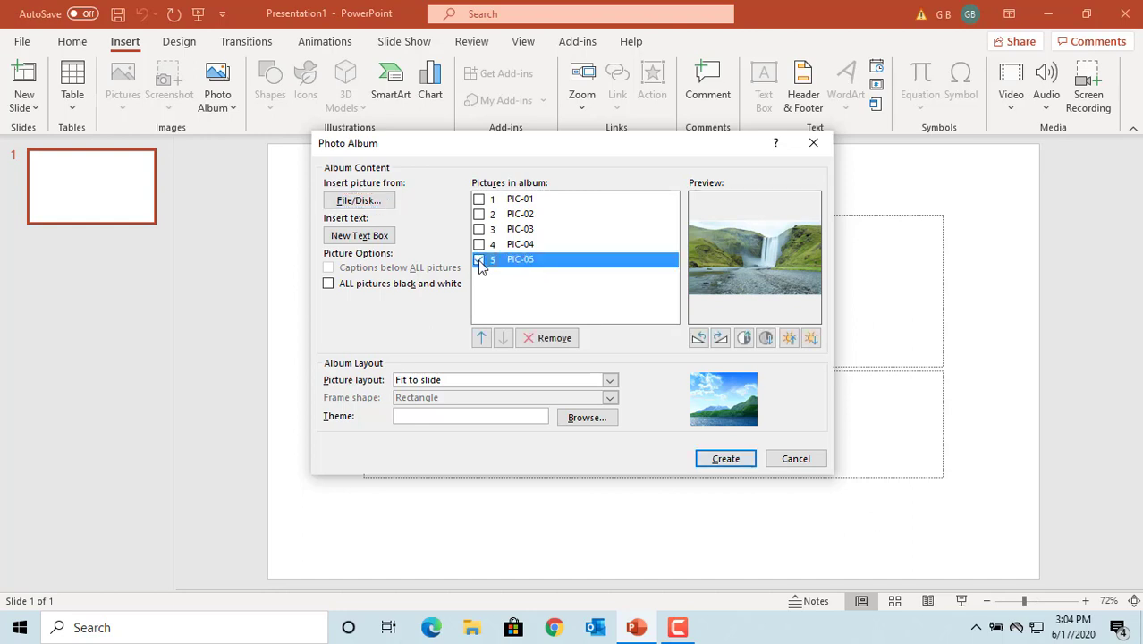
left_click(482, 339)
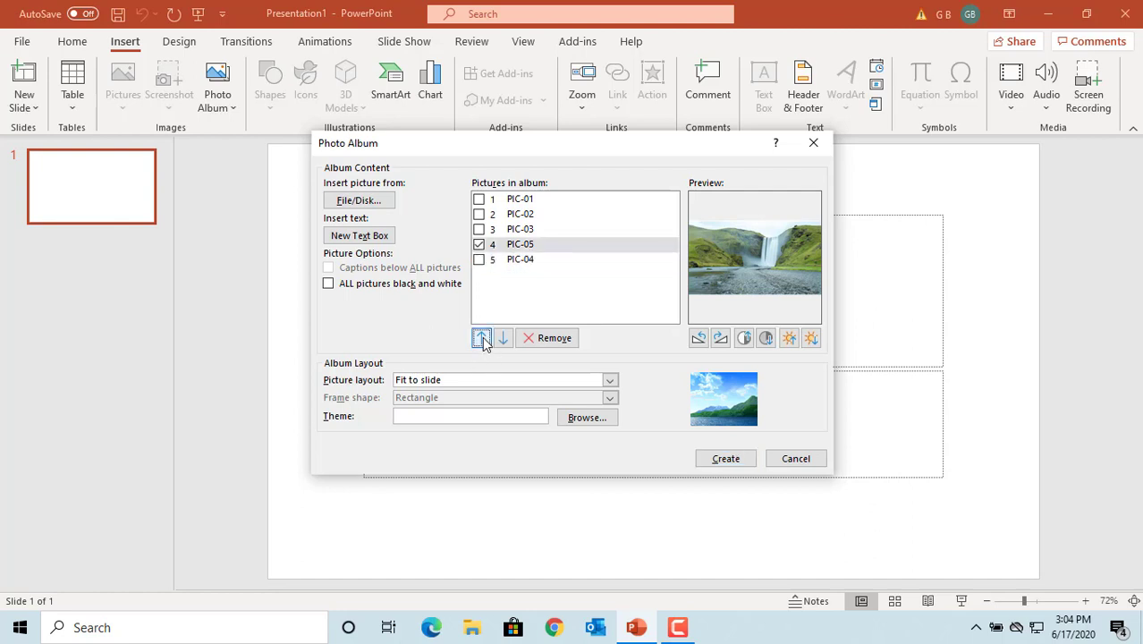
left_click(483, 339)
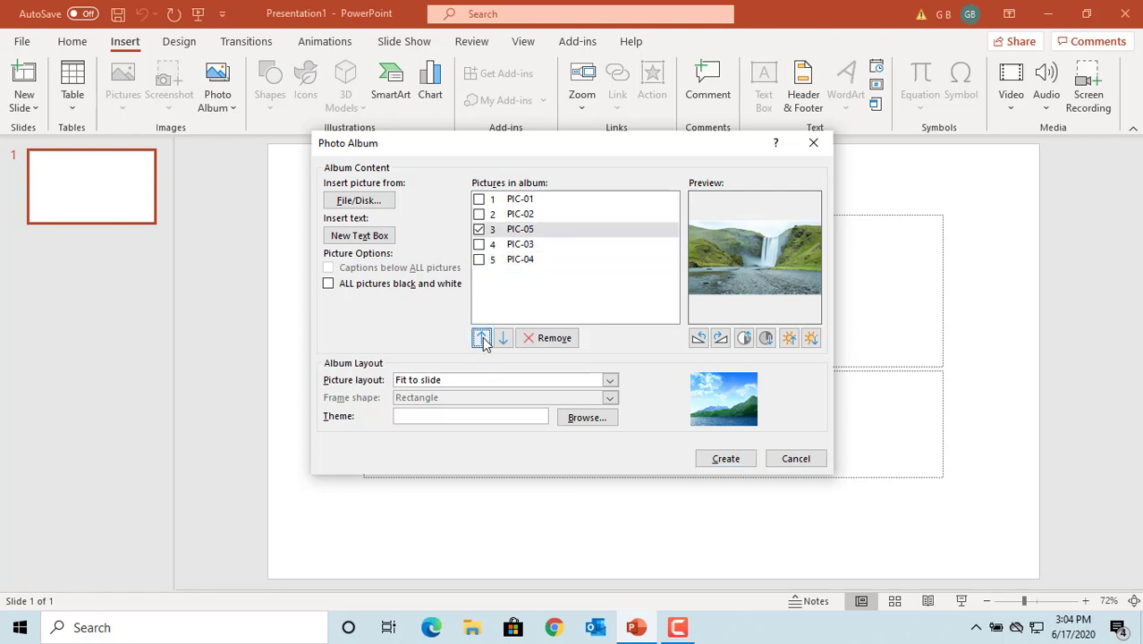
left_click(478, 215)
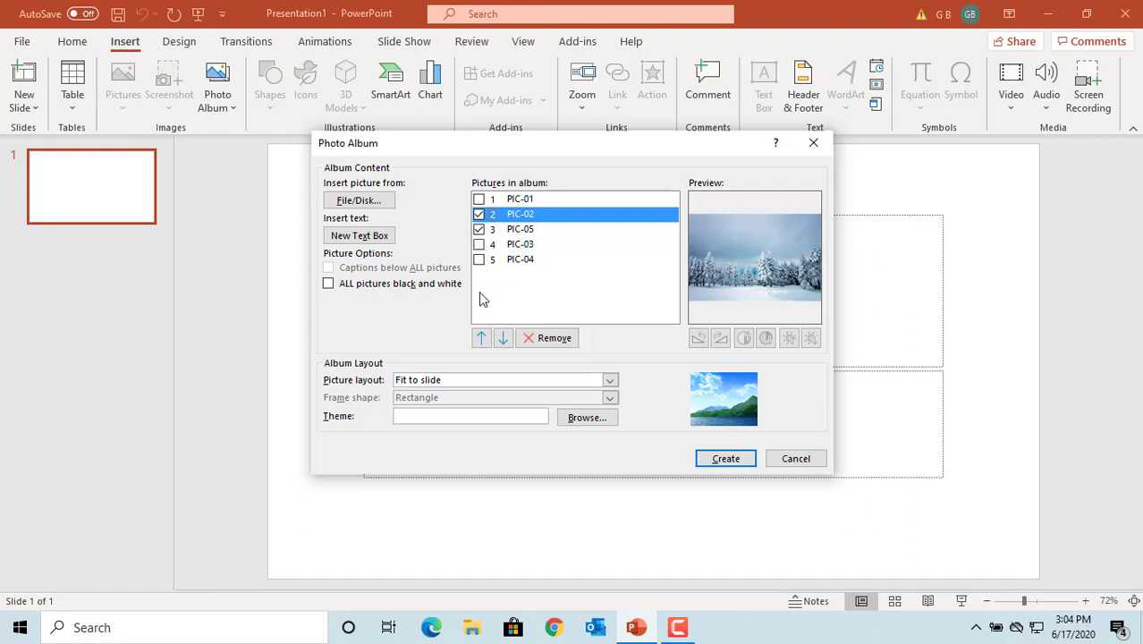
left_click(480, 229)
left_click(503, 338)
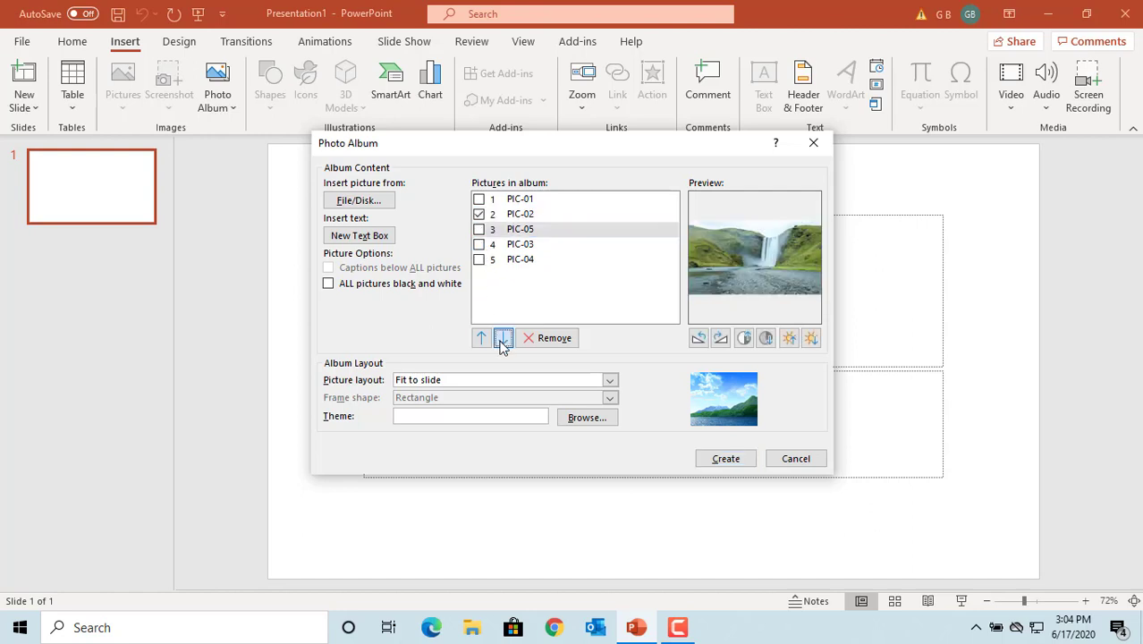
left_click(503, 338)
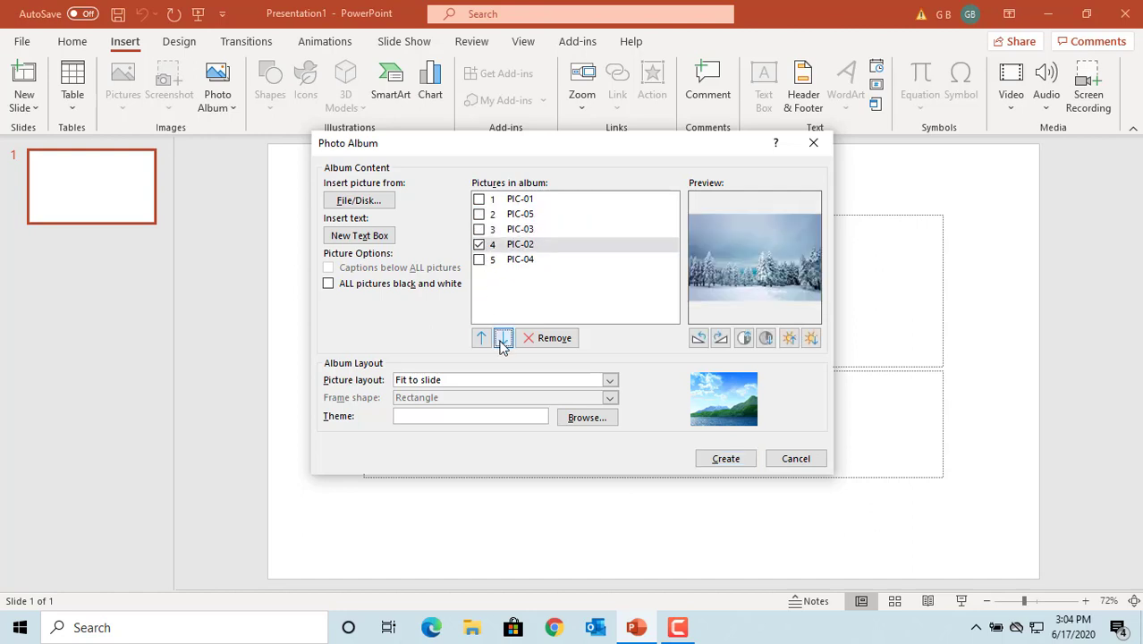
left_click(480, 247)
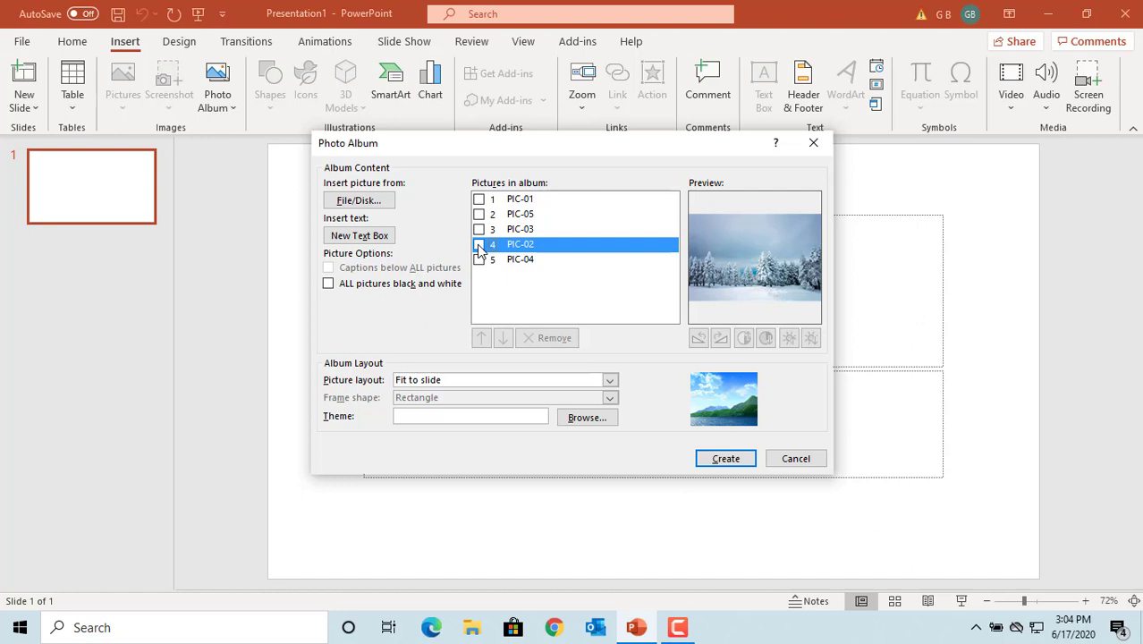
left_click(479, 259)
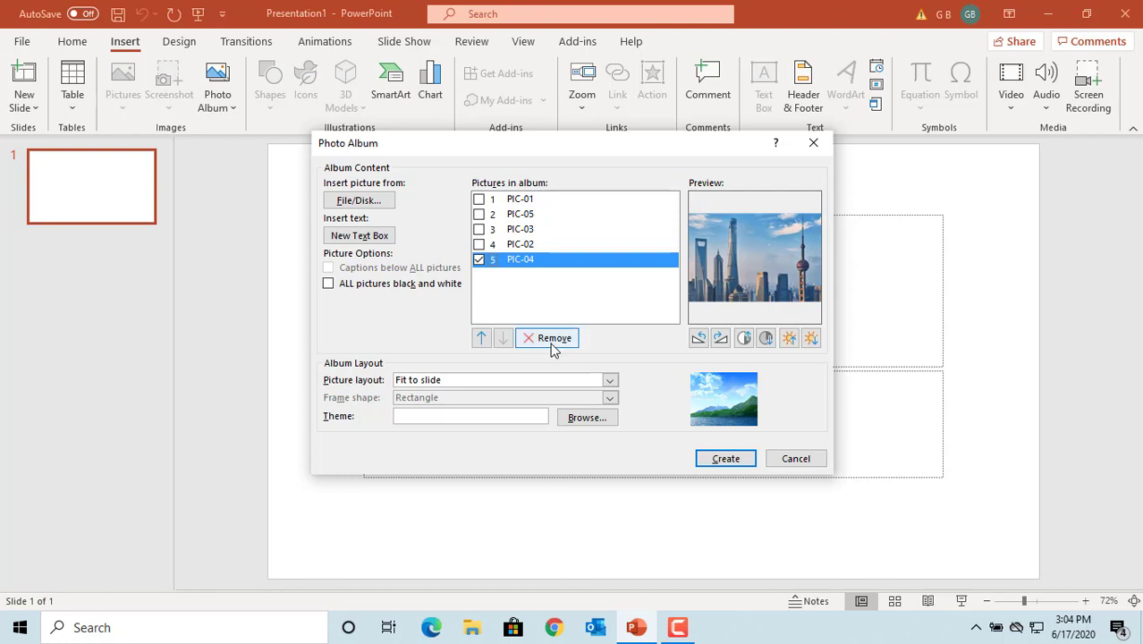
- Raise PIC-04's brightness and contrast two steps each, keeping it in landscape orientation
left_click(478, 260)
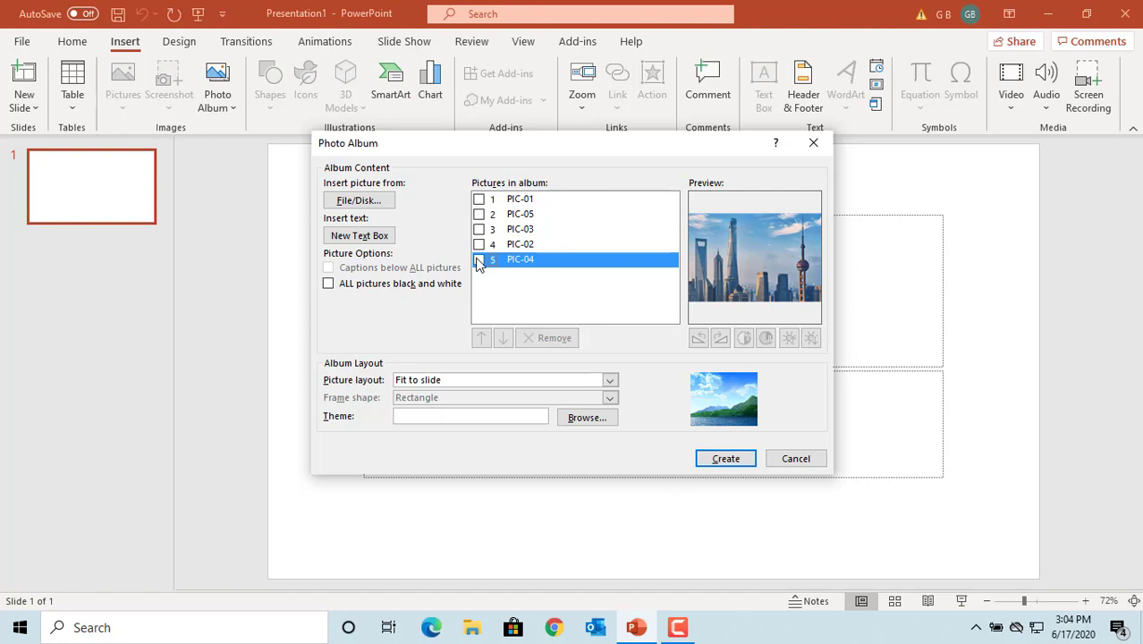
left_click(479, 261)
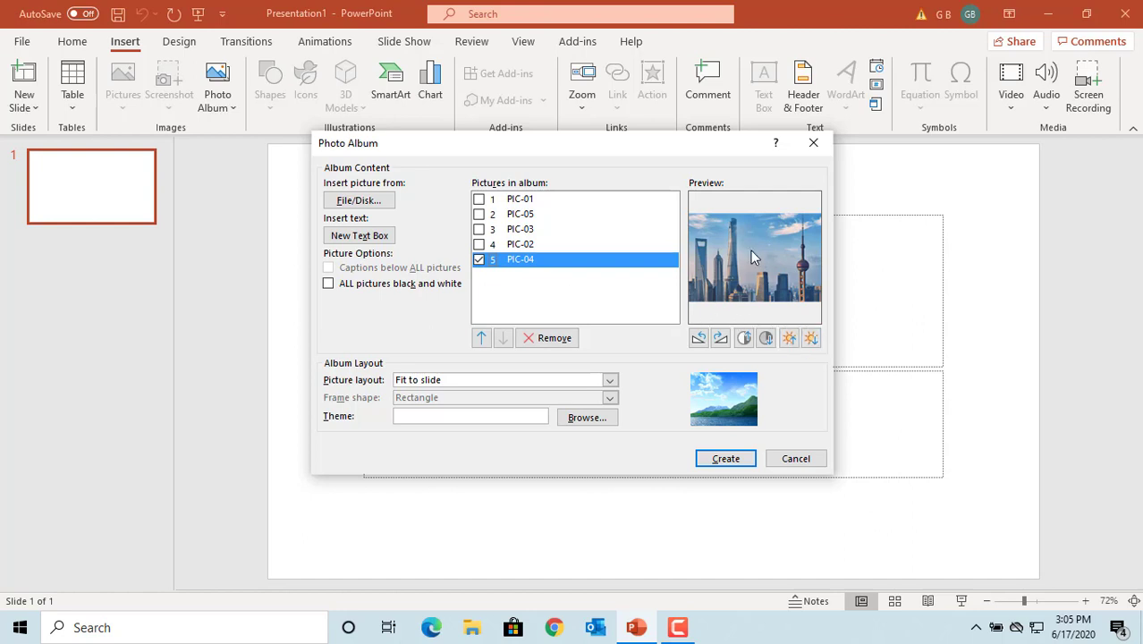
left_click(811, 339)
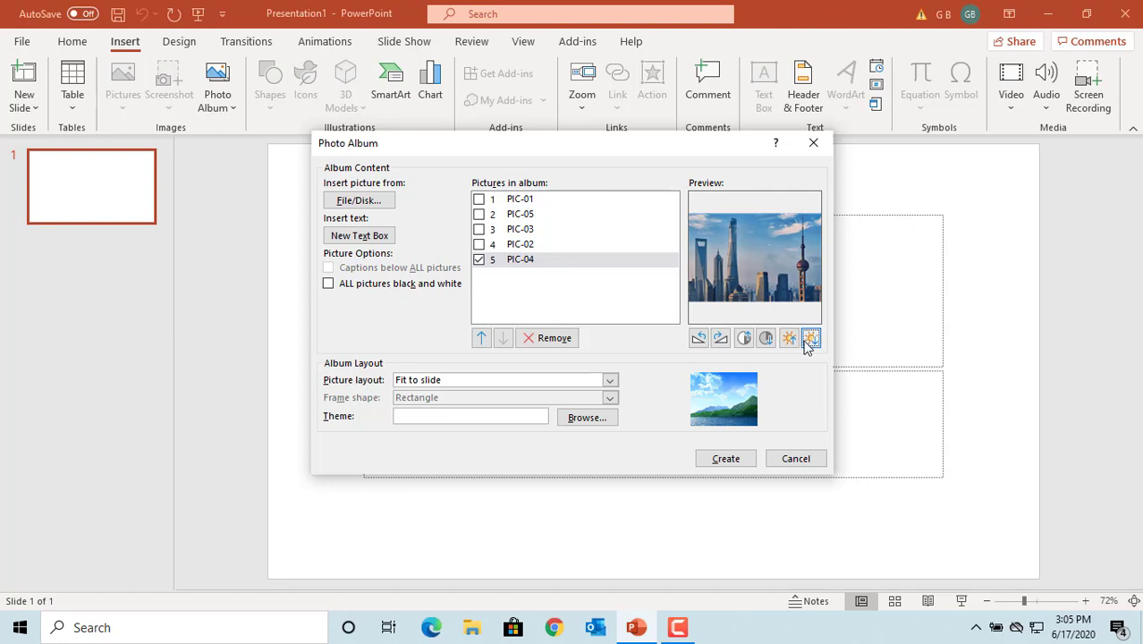
left_click(794, 344)
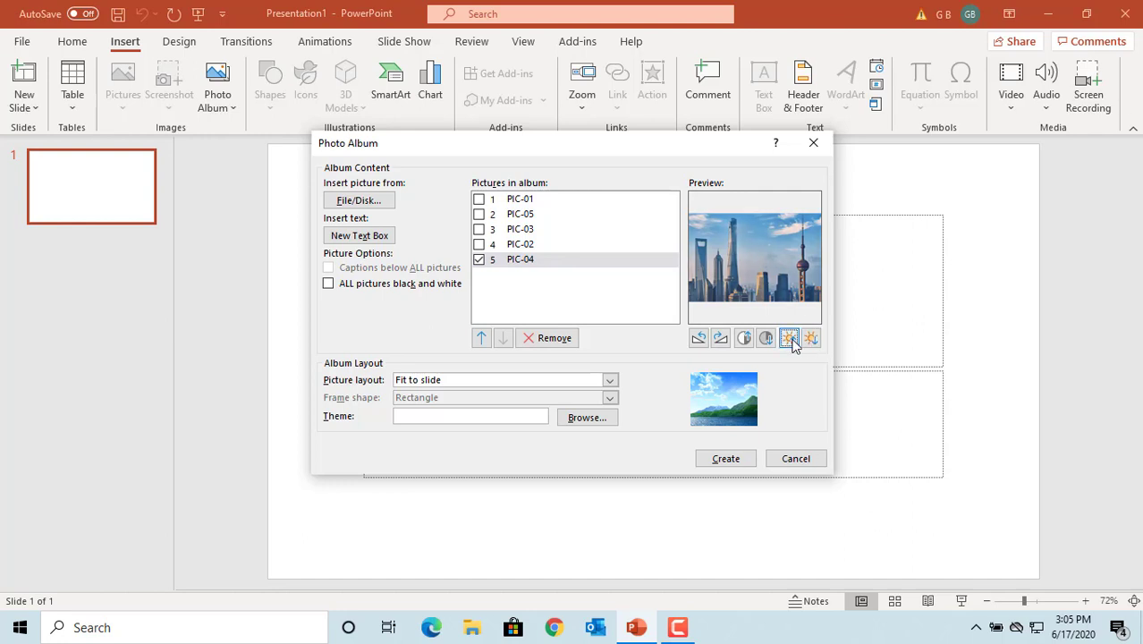
left_click(766, 339)
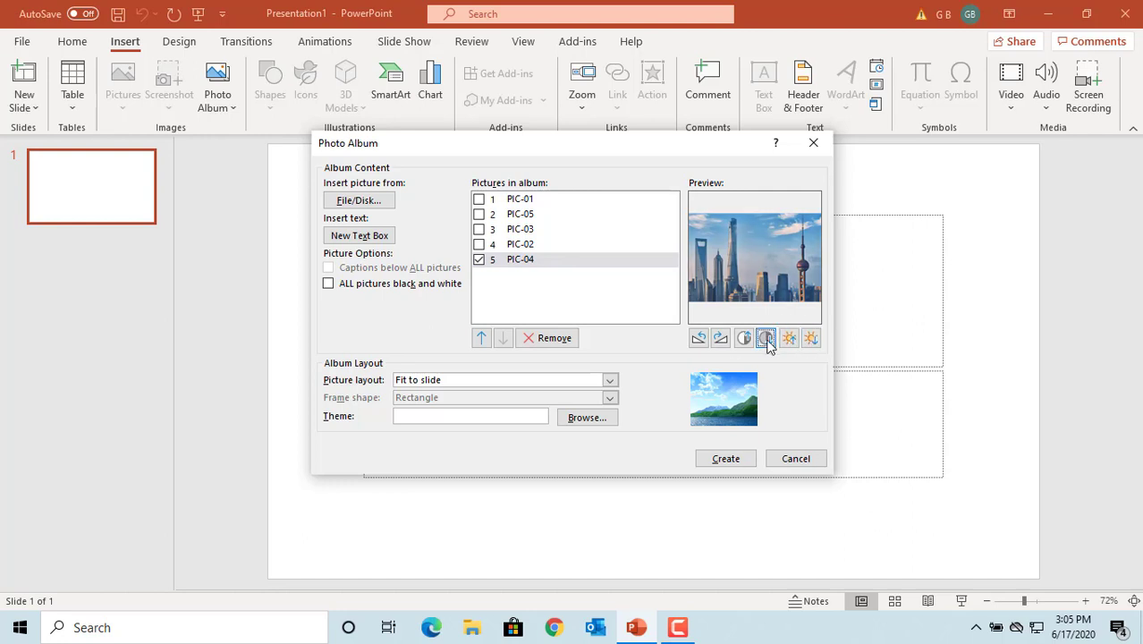
left_click(744, 339)
left_click(720, 338)
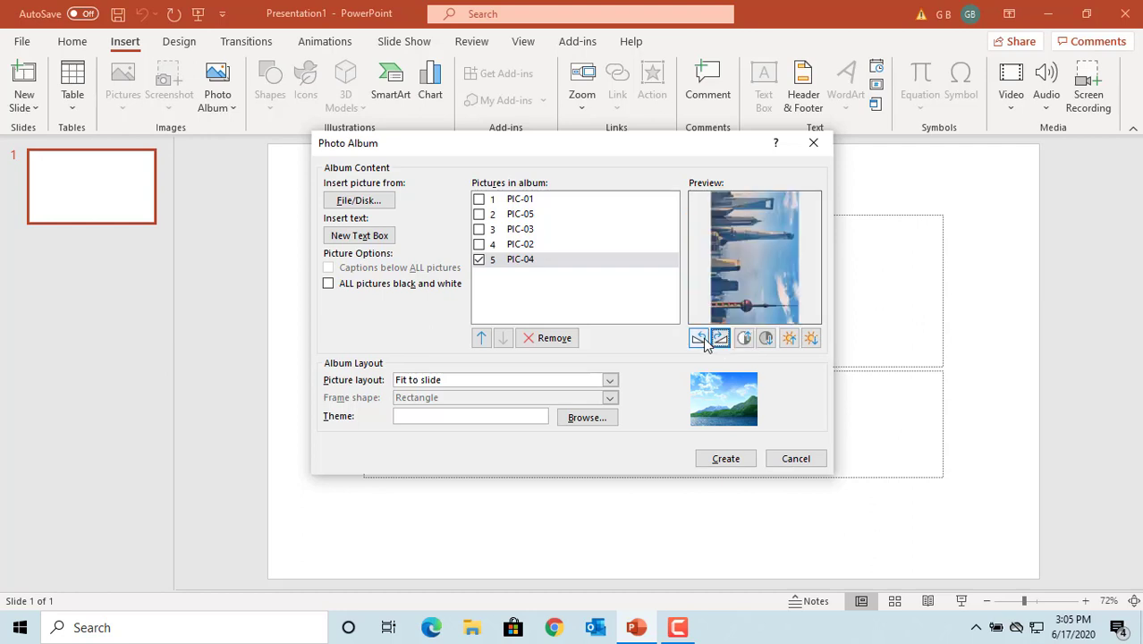
left_click(700, 340)
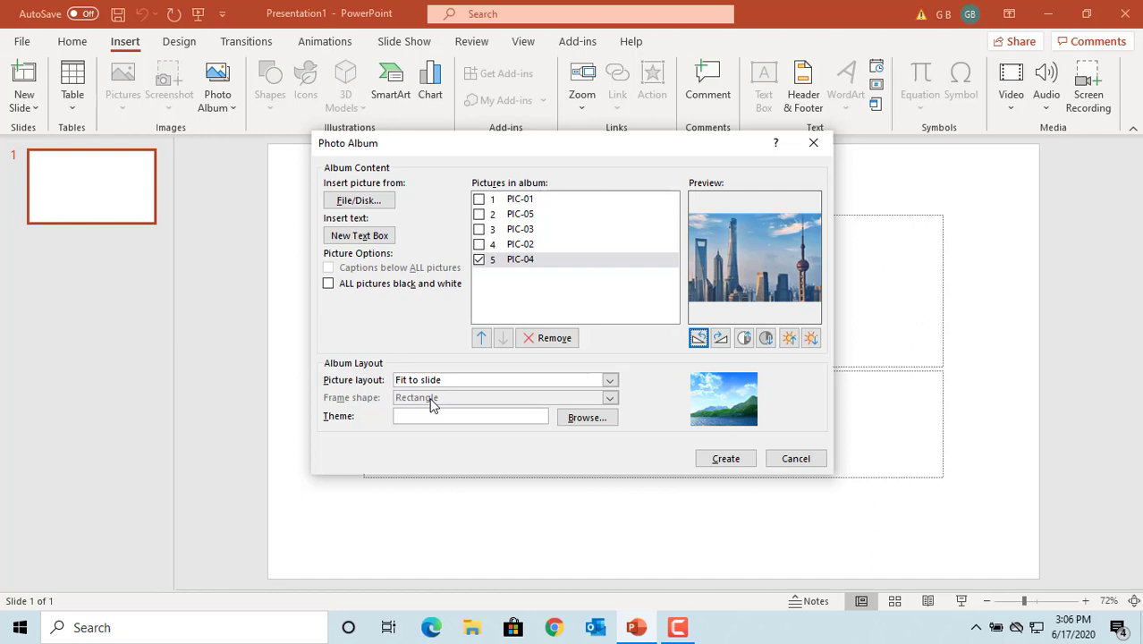
- Choose the 2 pictures option for the album's Picture layout
left_click(611, 381)
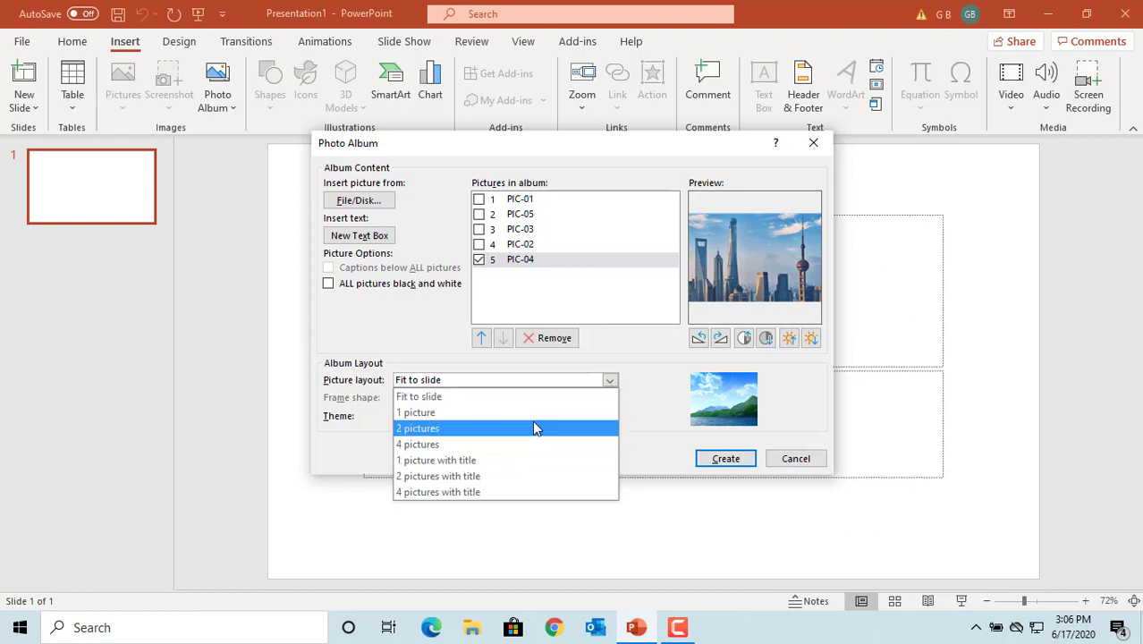
left_click(446, 429)
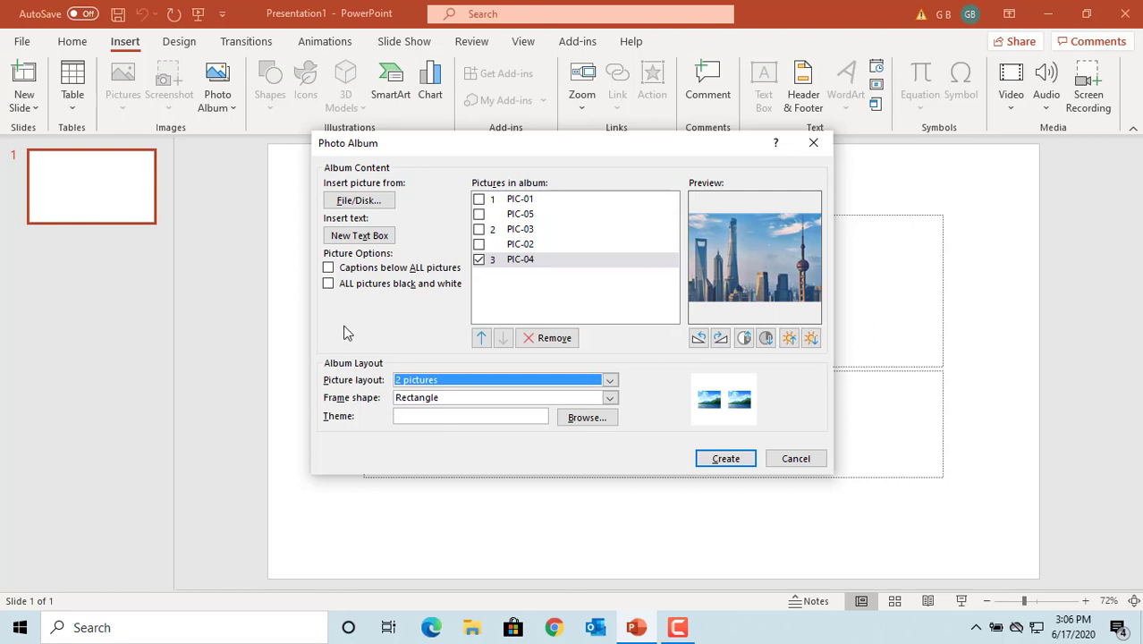
- Turn on captions below all pictures, use Rounded Rectangle frames, and browse for a theme
left_click(328, 270)
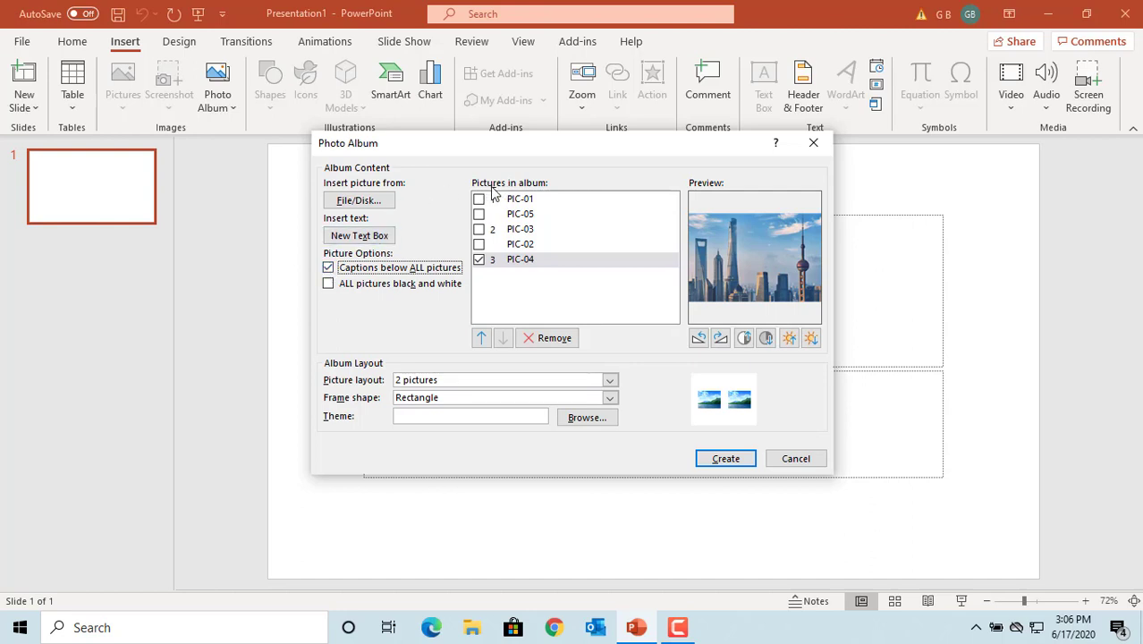
left_click(480, 261)
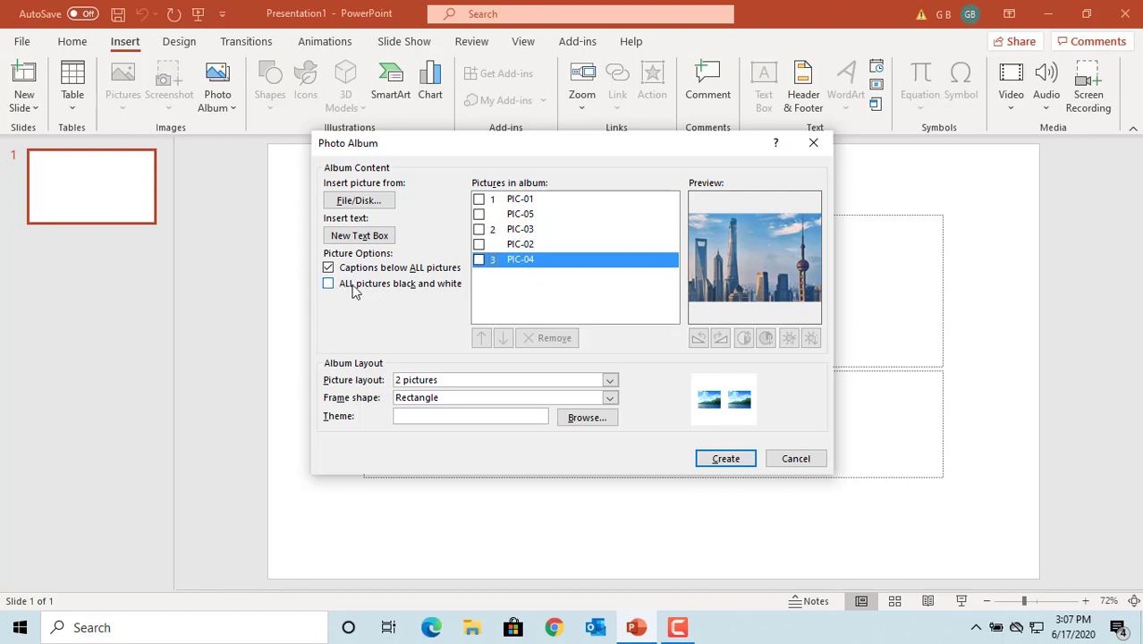
left_click(610, 399)
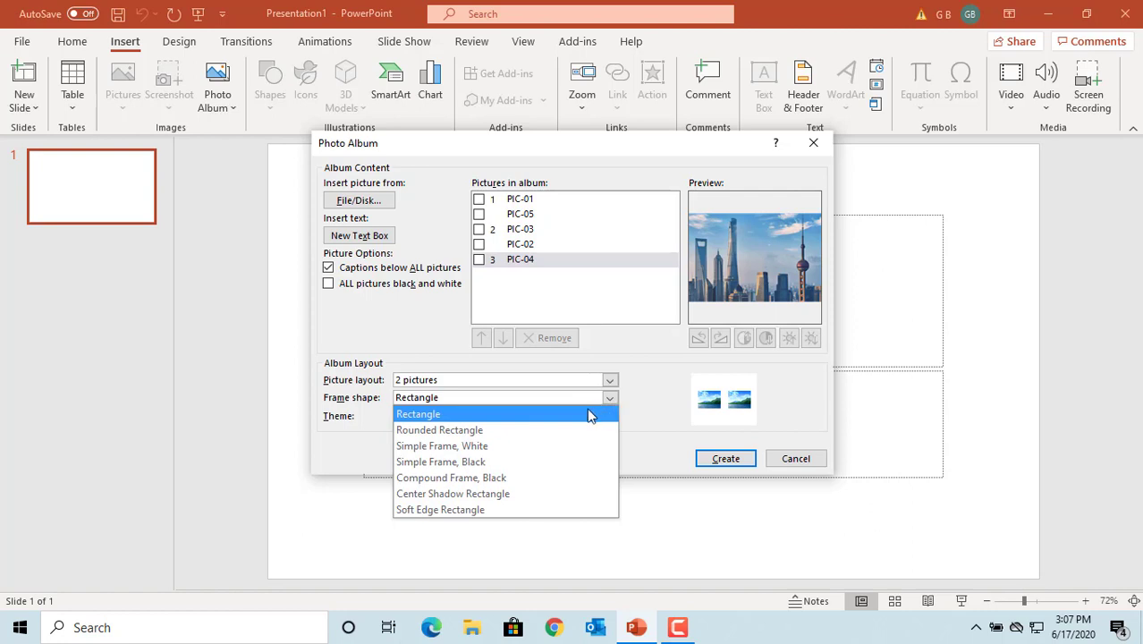
left_click(518, 430)
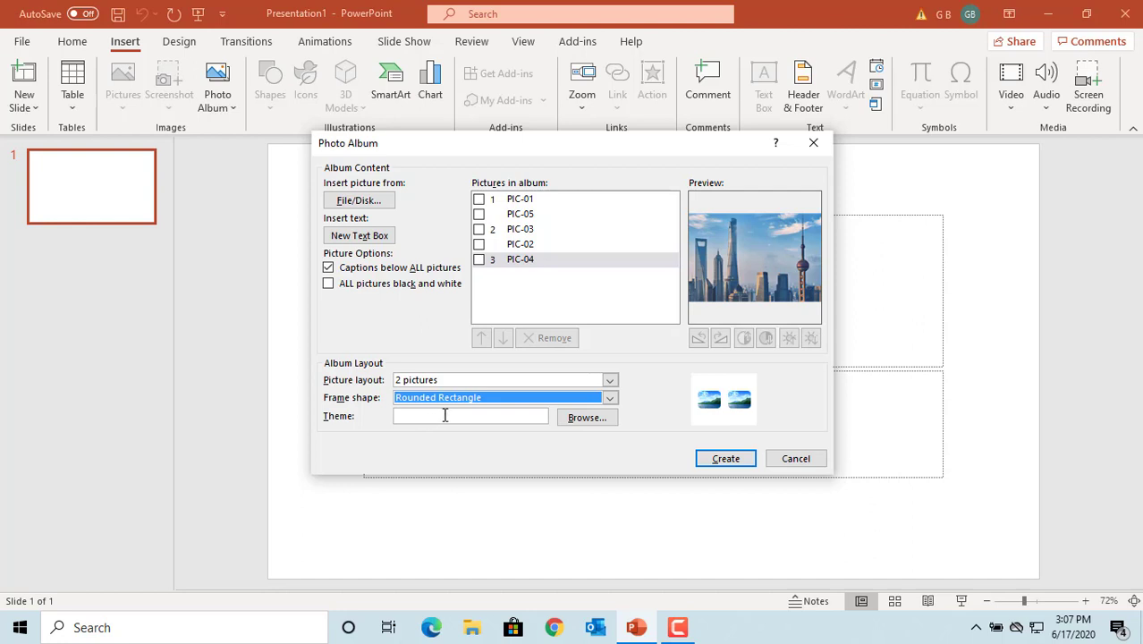
left_click(581, 418)
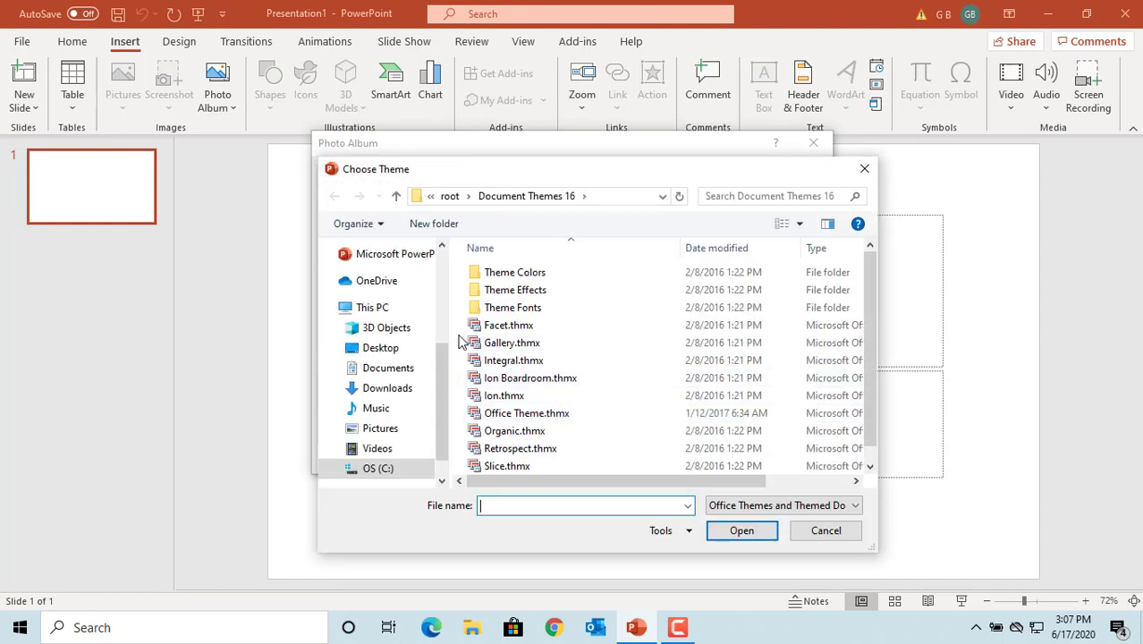
- Select Gallery.thmx as the album theme and create the four-slide photo album
left_click(527, 349)
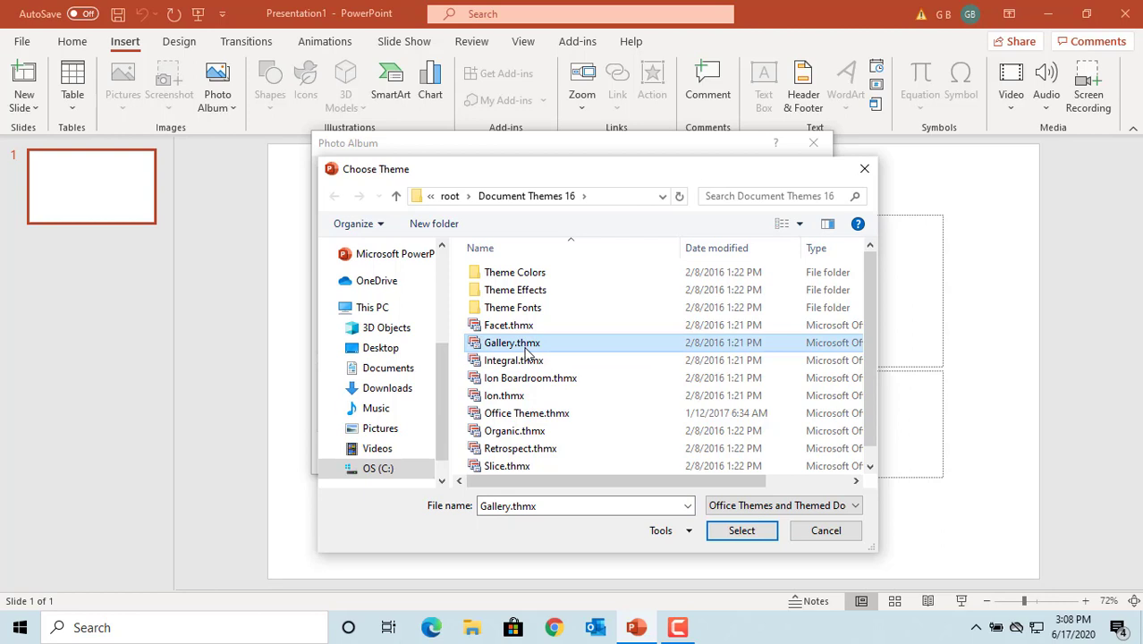
left_click(735, 532)
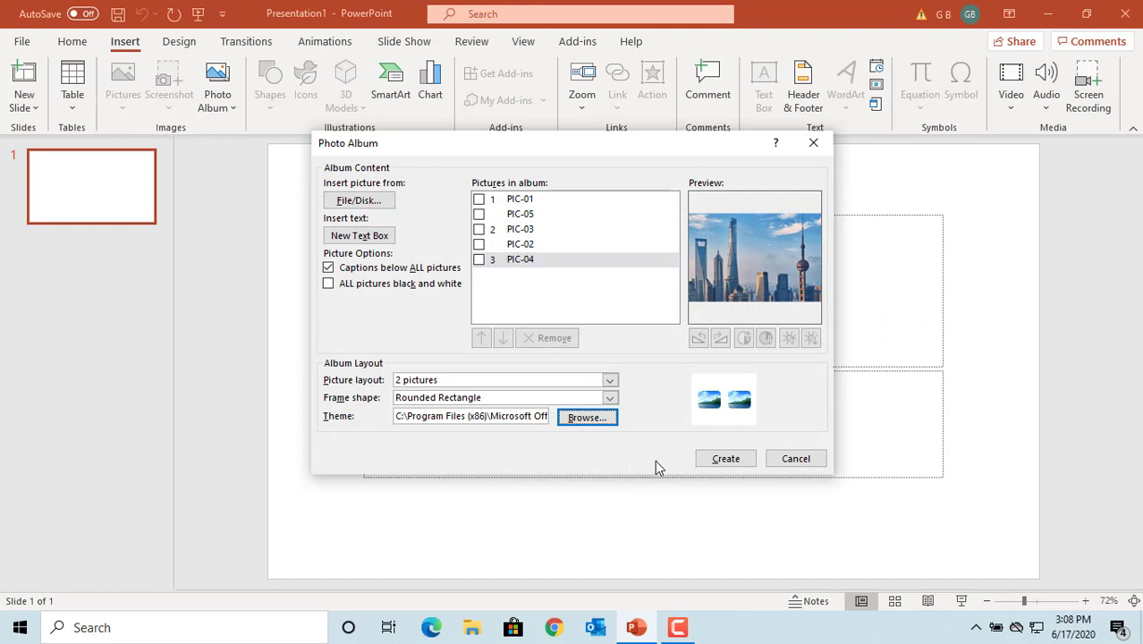
left_click(727, 461)
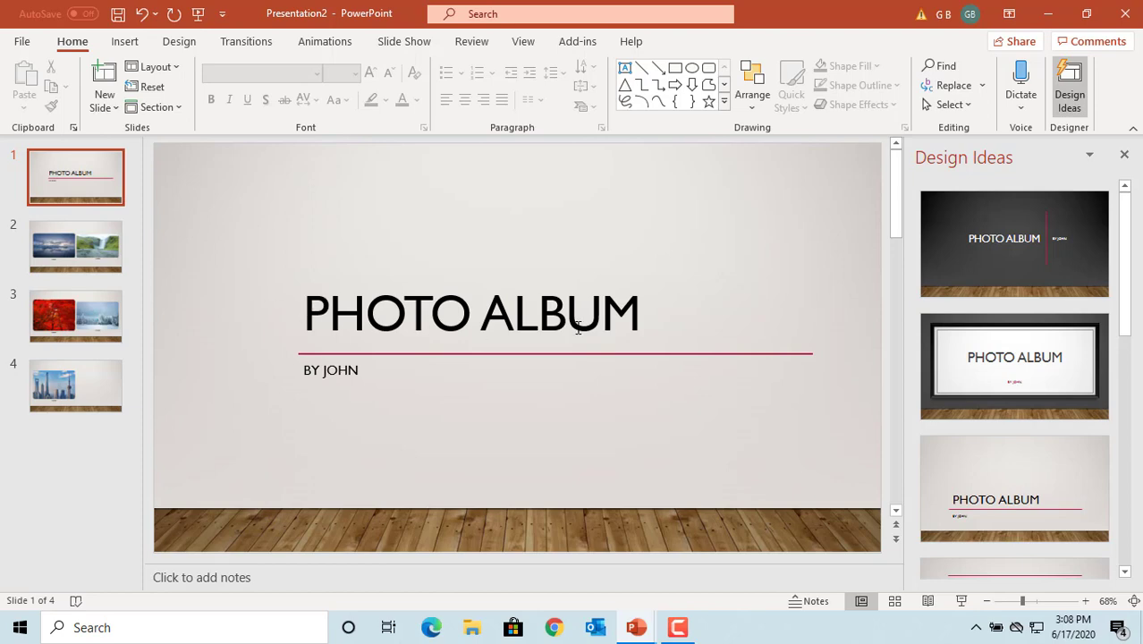
- Check the PHOTO ALBUM title and subtitle on slide 1, then open File backstage
left_click(306, 312)
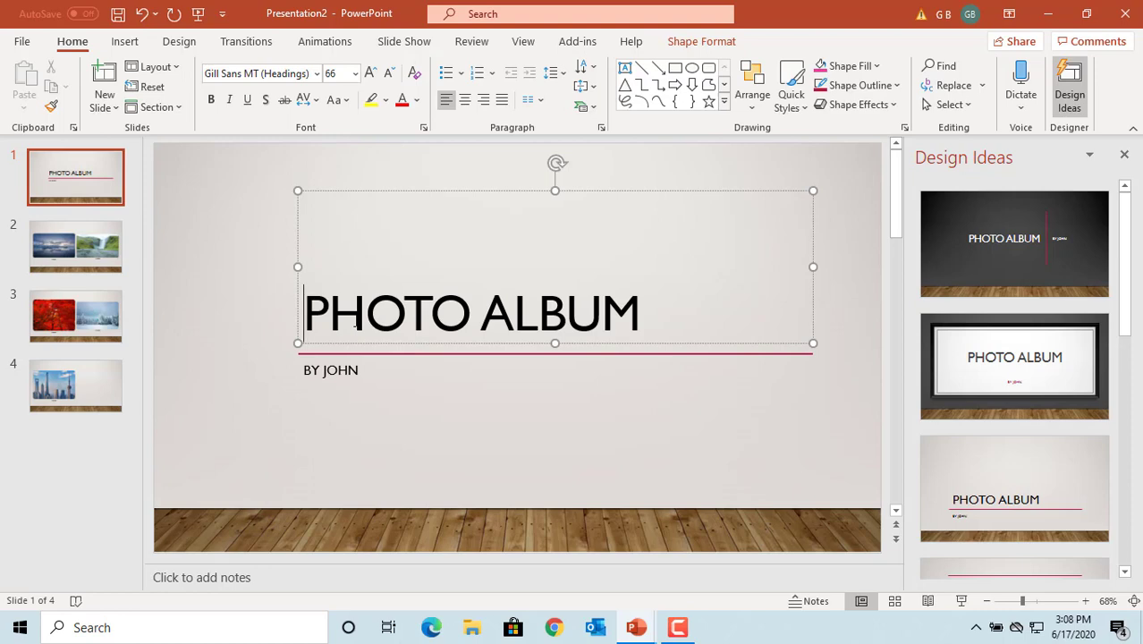
left_click(310, 374)
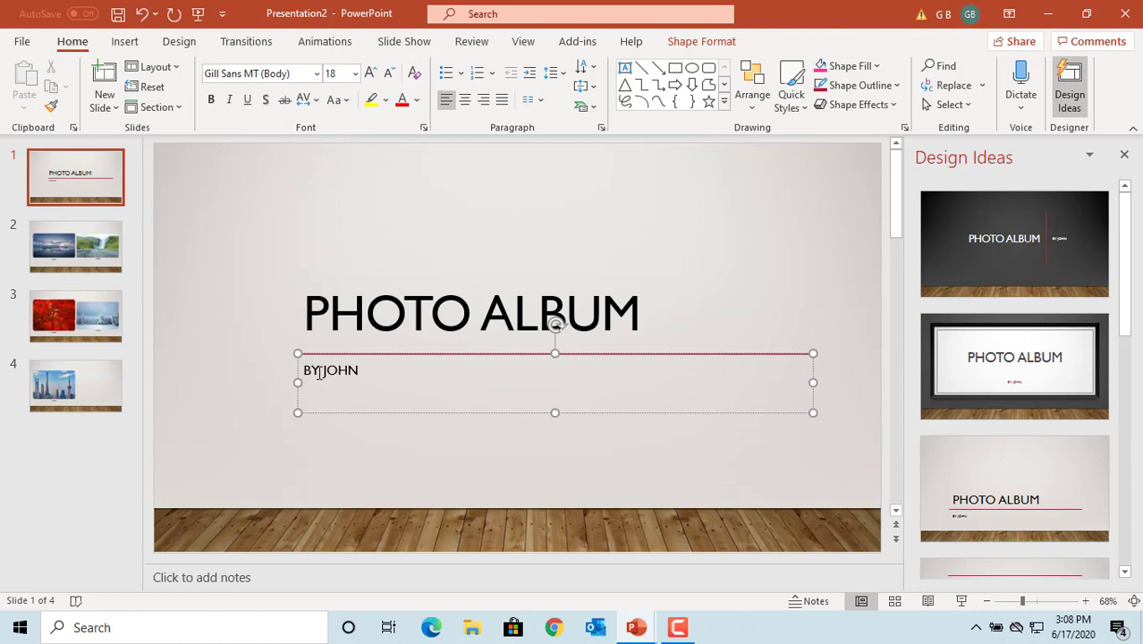
left_click(24, 44)
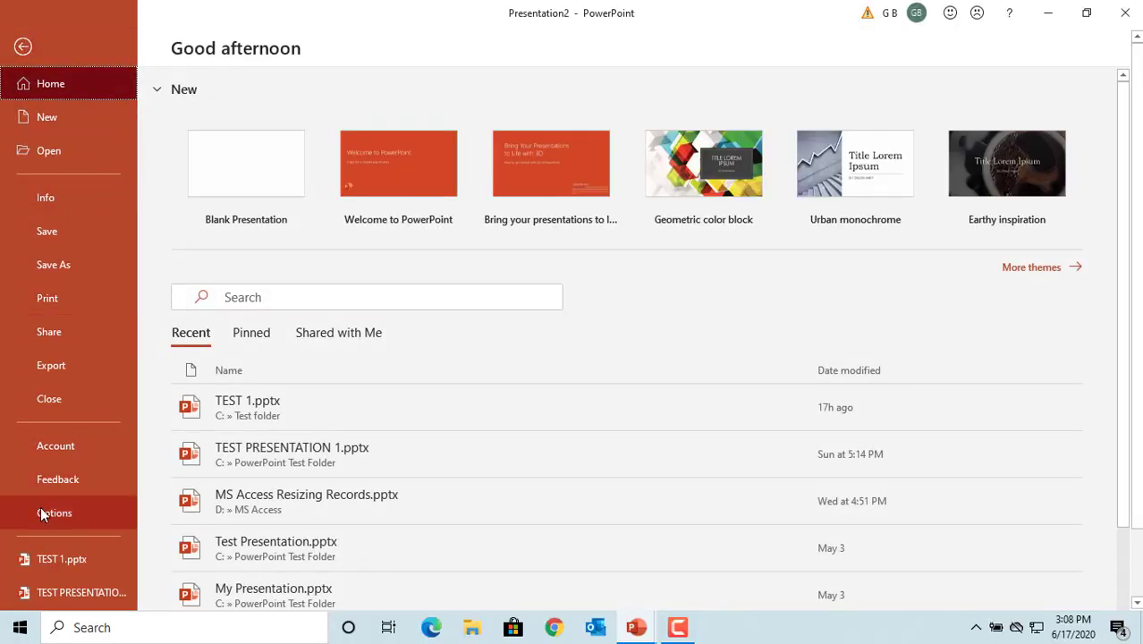
- Review PowerPoint Options' General page and cancel without making changes
left_click(70, 516)
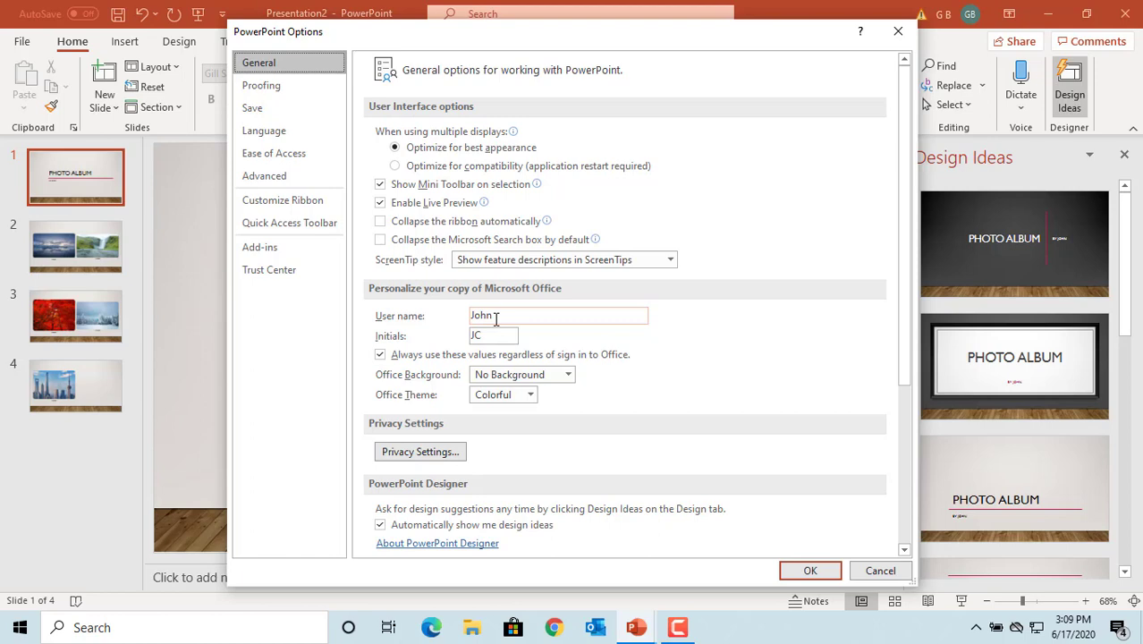
left_click(881, 572)
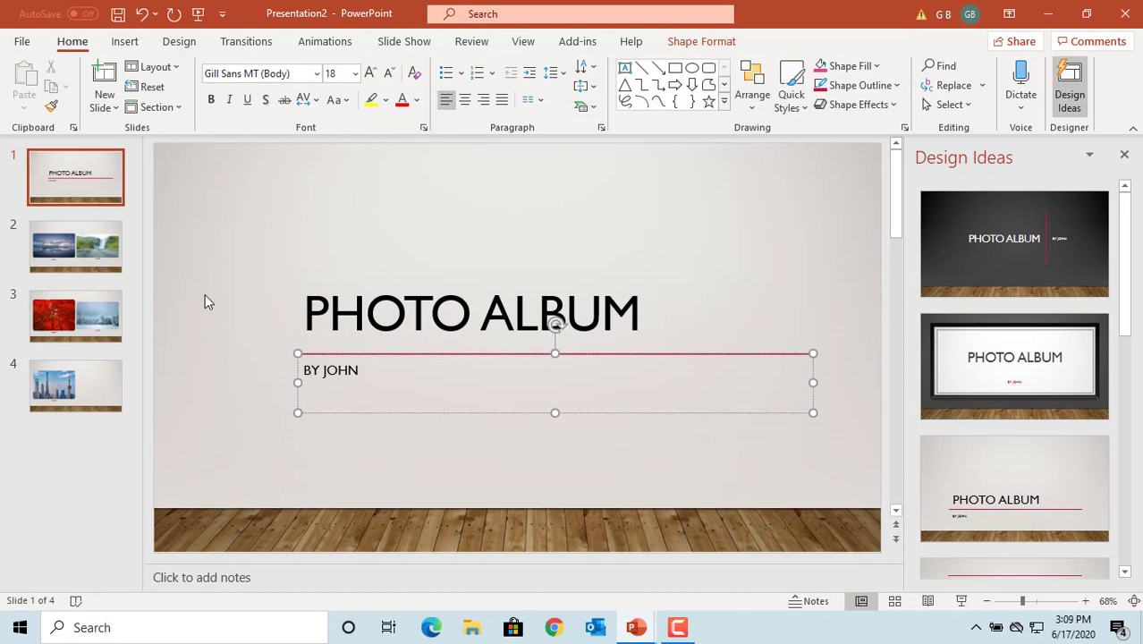
- On slide 3, trim PIC-03 from top and bottom to match PIC-02's height
left_click(76, 249)
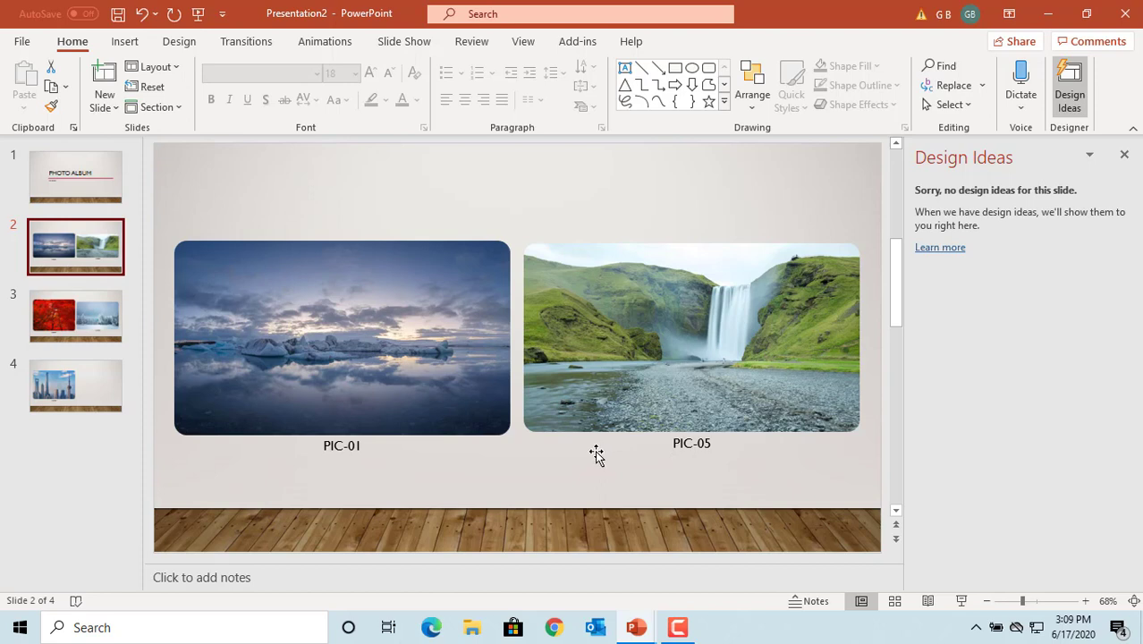
left_click(70, 323)
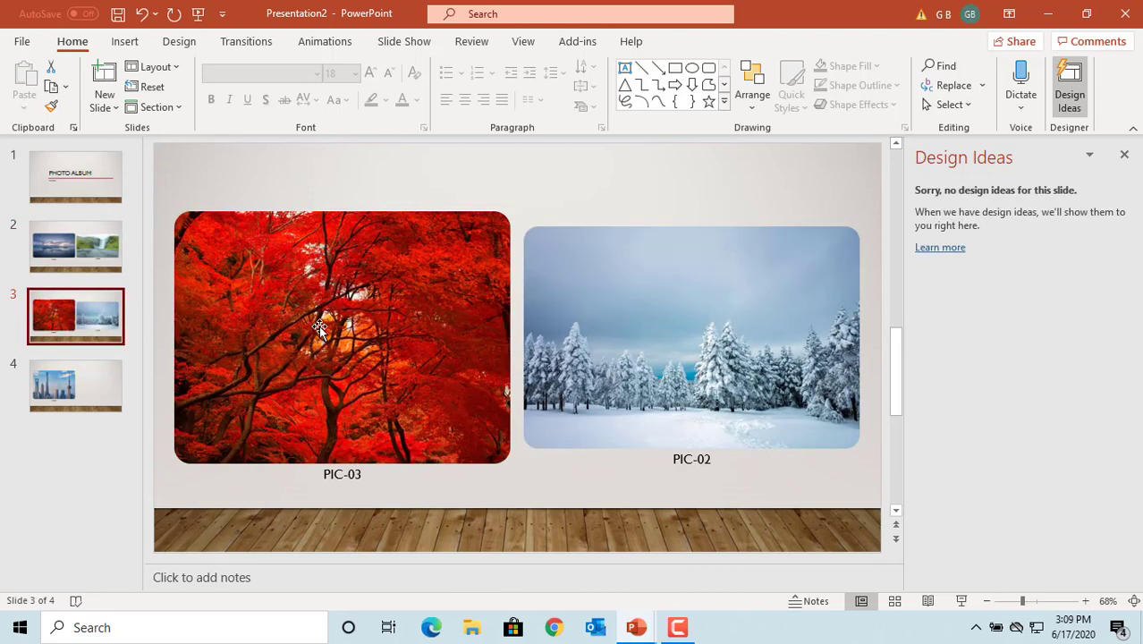
left_click(321, 331)
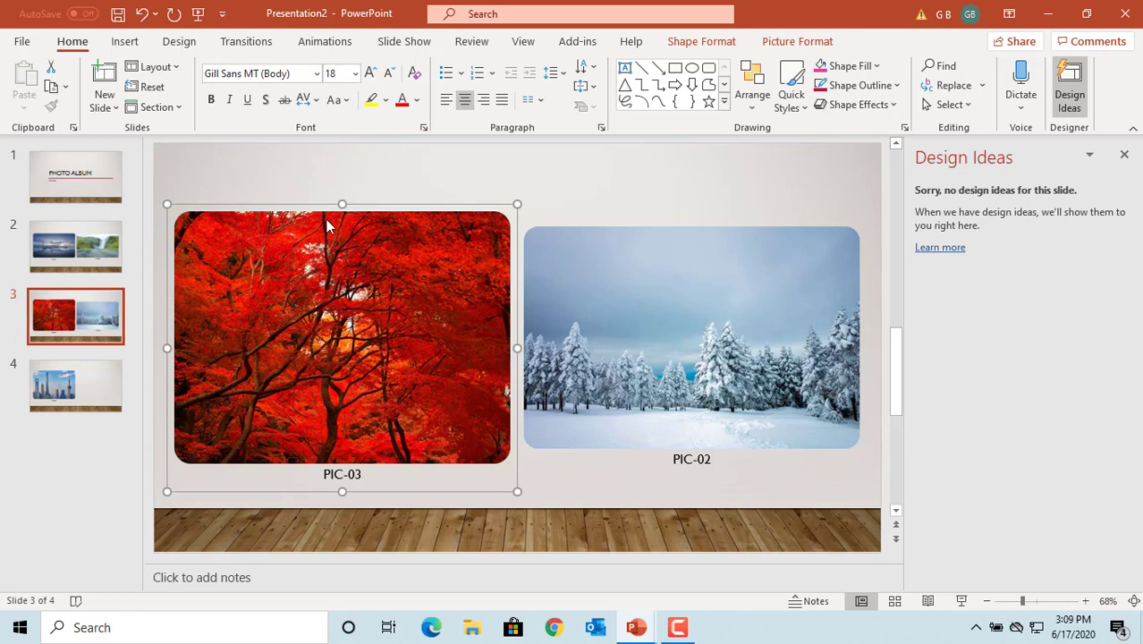
left_click_drag(341, 203, 343, 219)
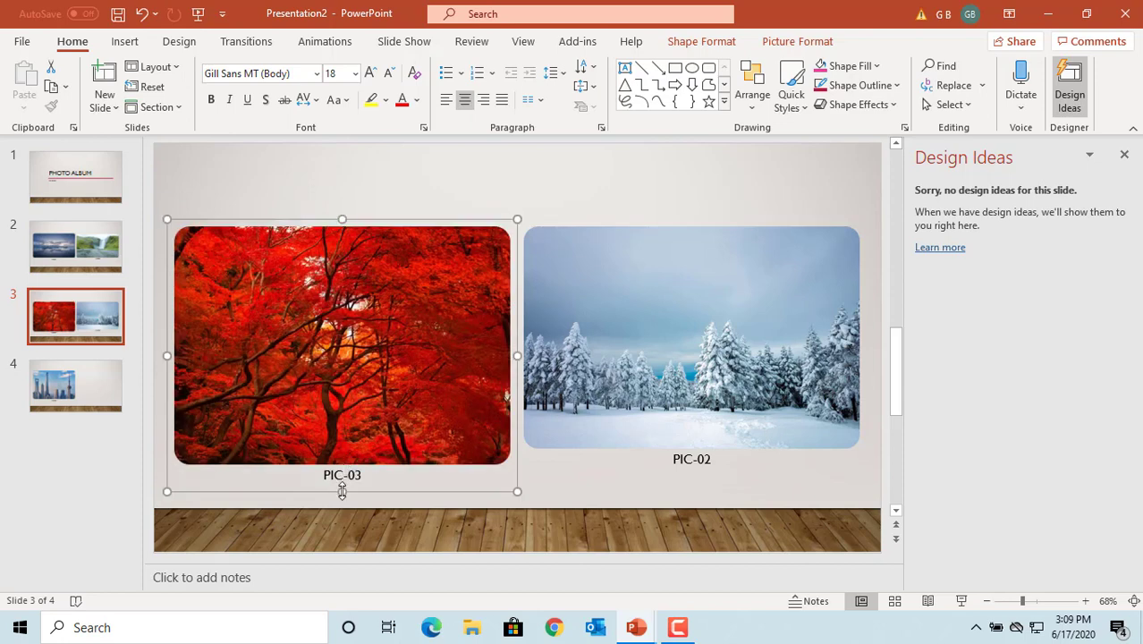
left_click_drag(342, 491, 342, 476)
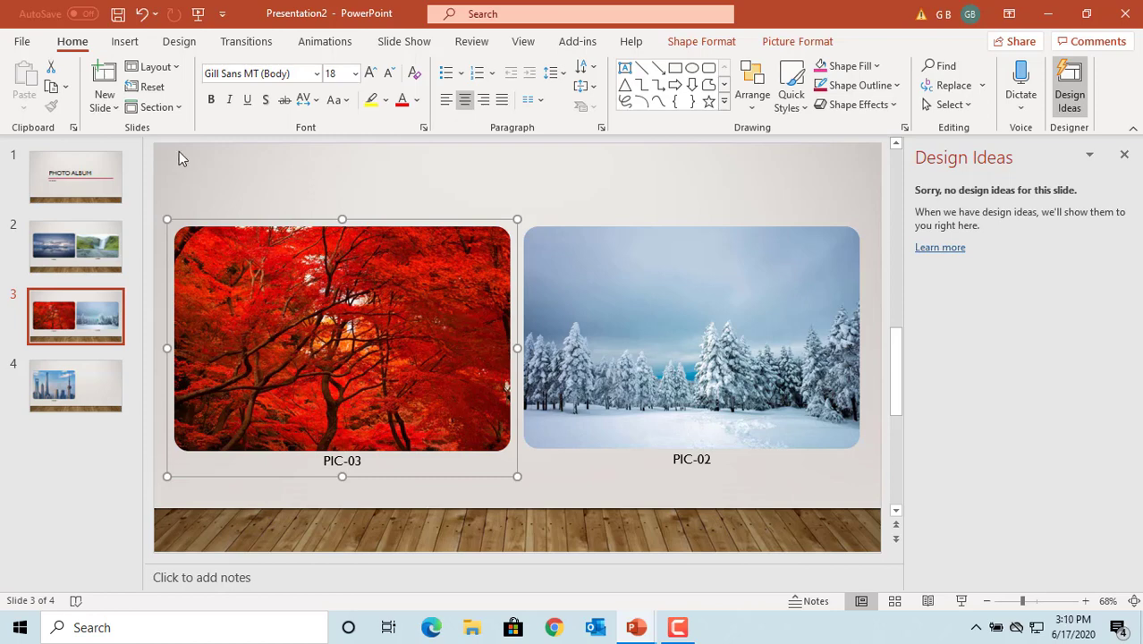
- Open the existing Gallery photo album for editing from Insert > Photo Album
left_click(126, 43)
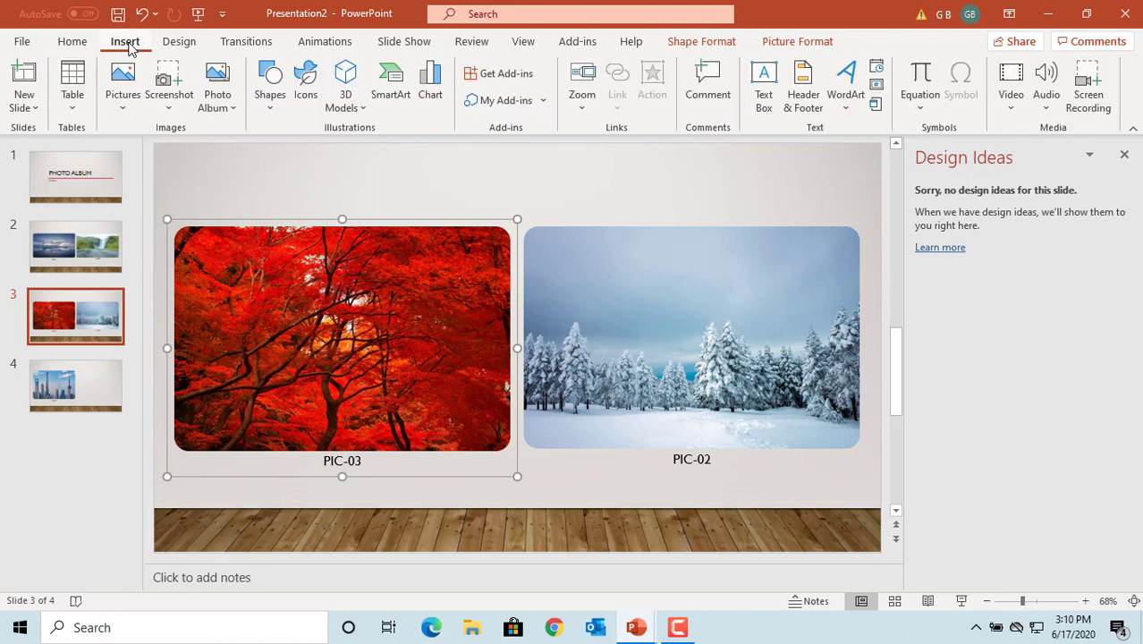
left_click(231, 110)
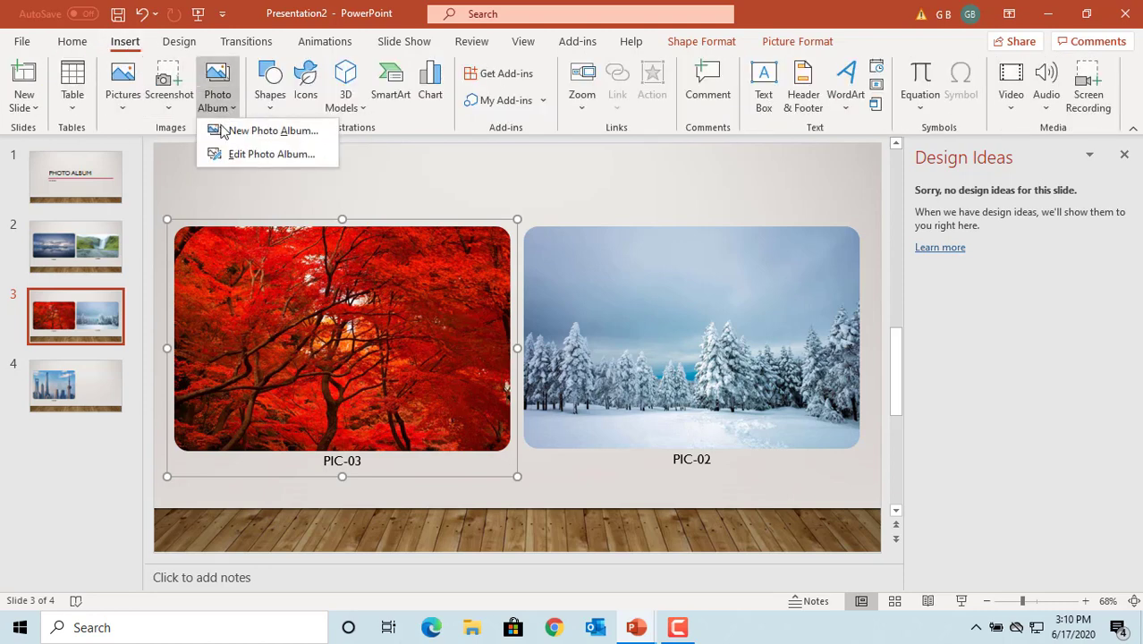
left_click(259, 158)
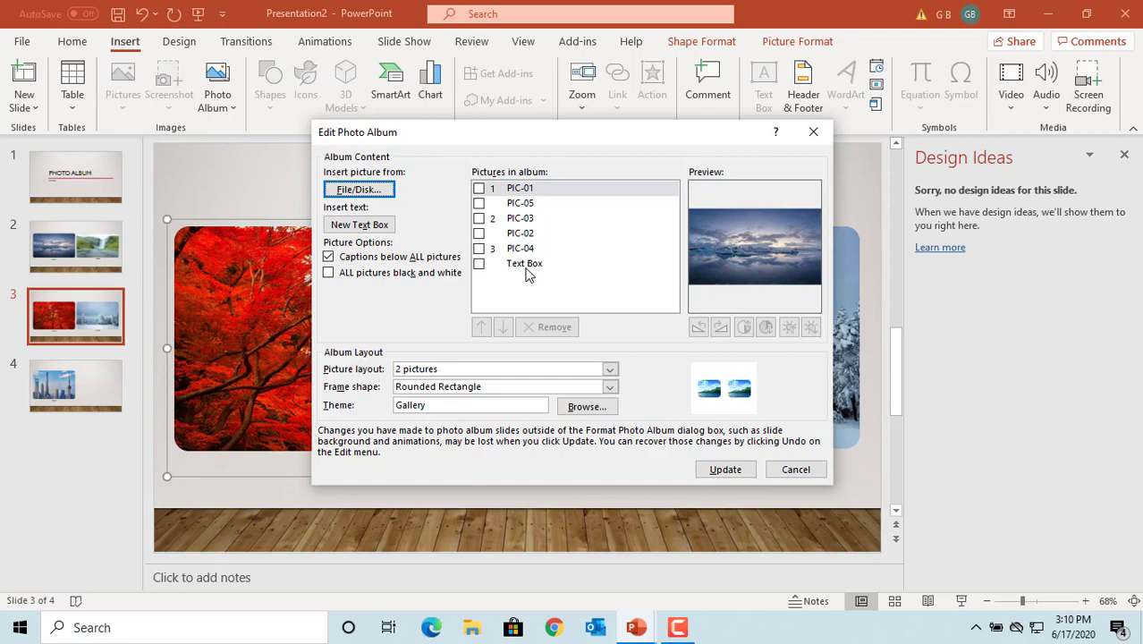
- Add a text box after PIC-01, PIC-05, PIC-03 and PIC-02, then update the album
left_click(520, 191)
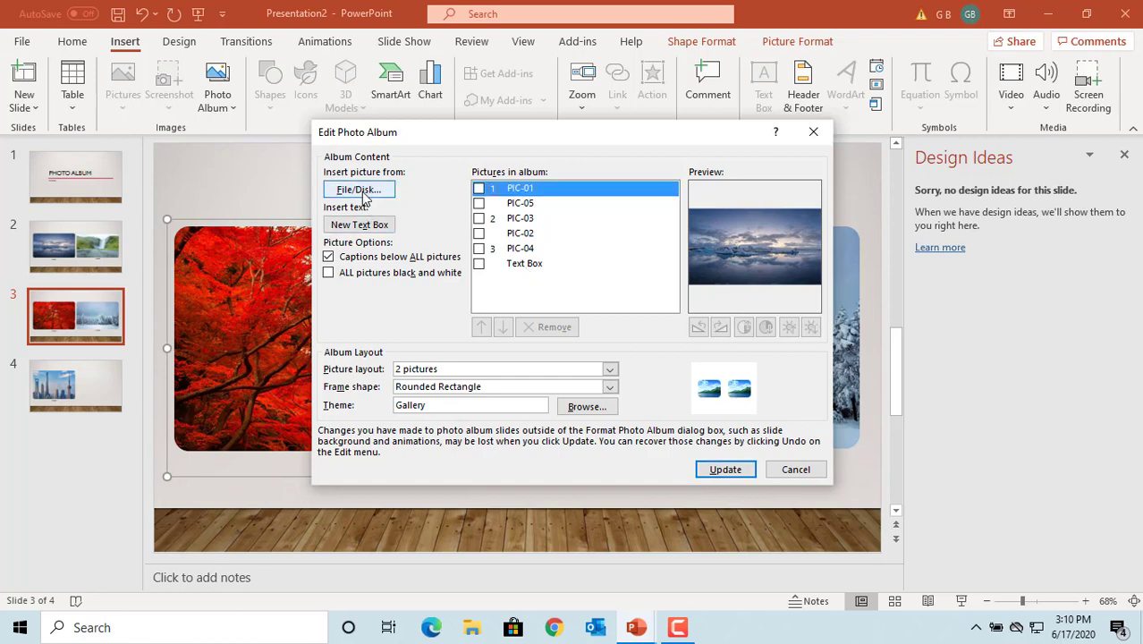
left_click(358, 224)
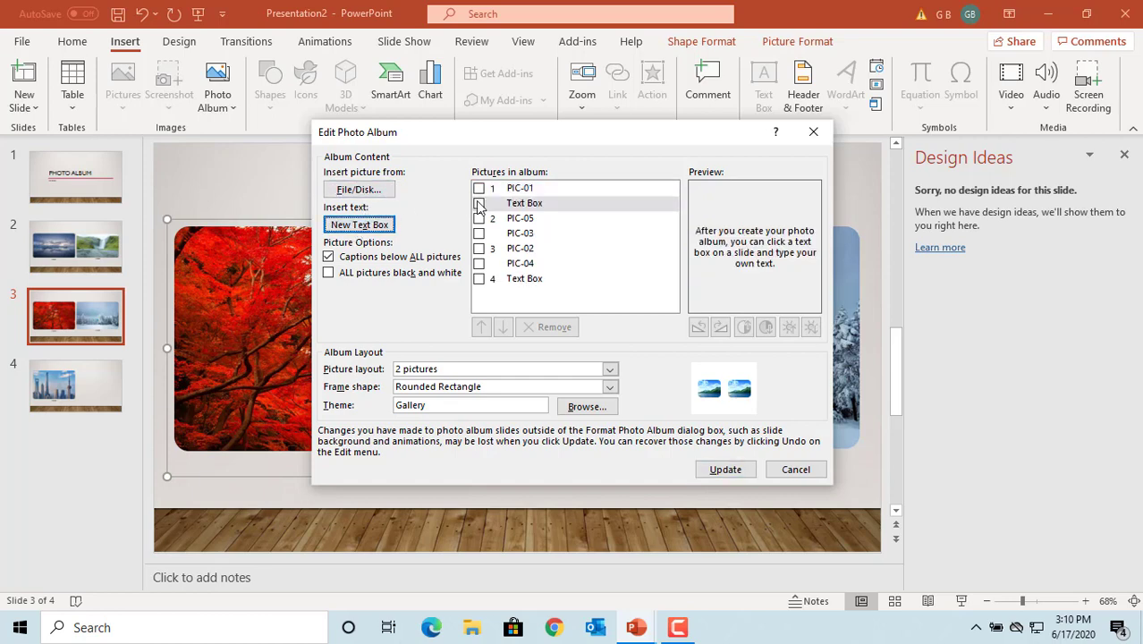
left_click(519, 218)
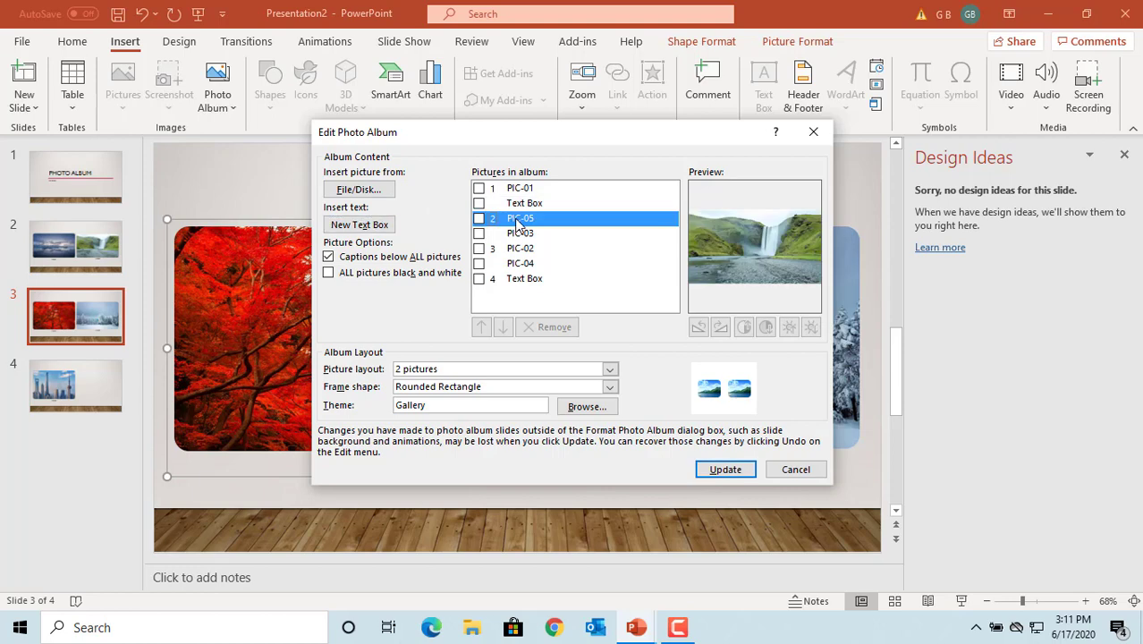
left_click(360, 225)
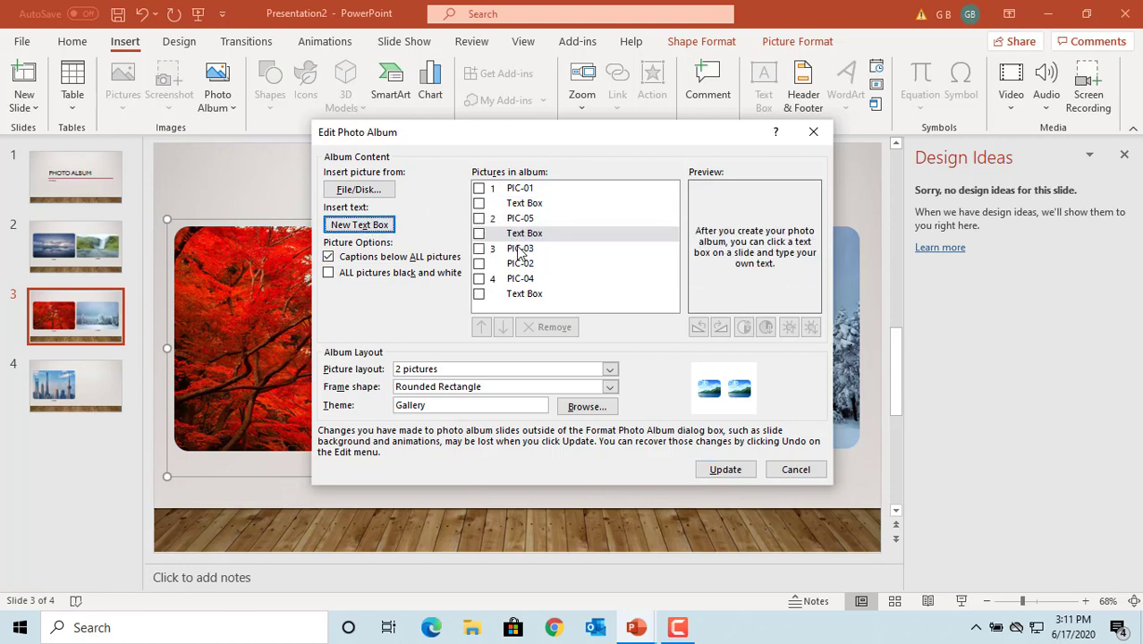
left_click(519, 250)
left_click(355, 226)
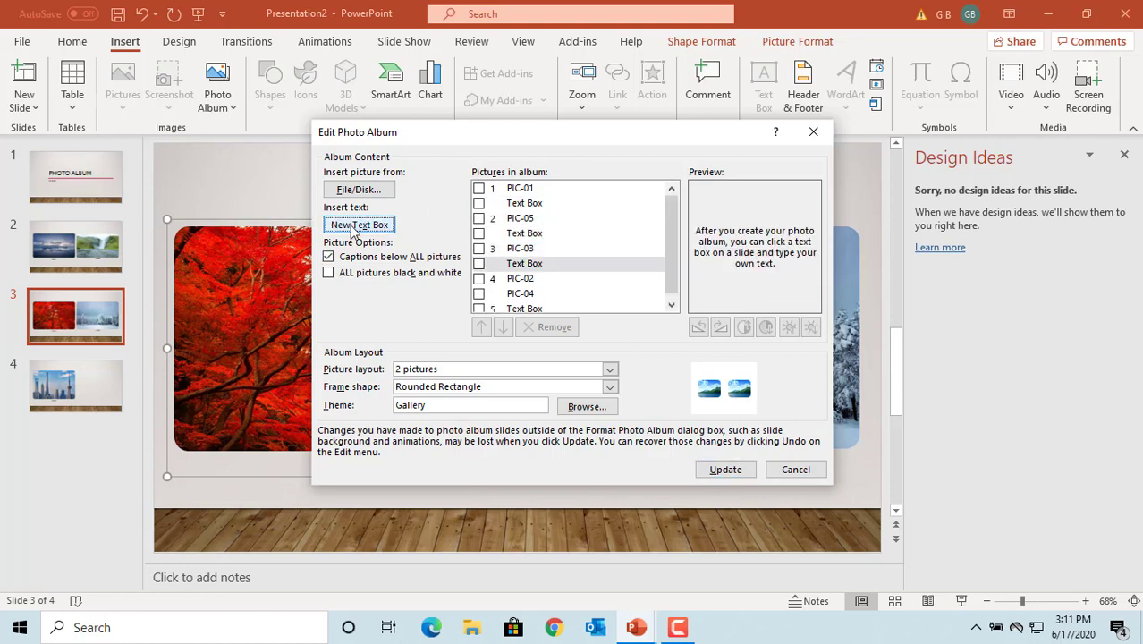
left_click(524, 279)
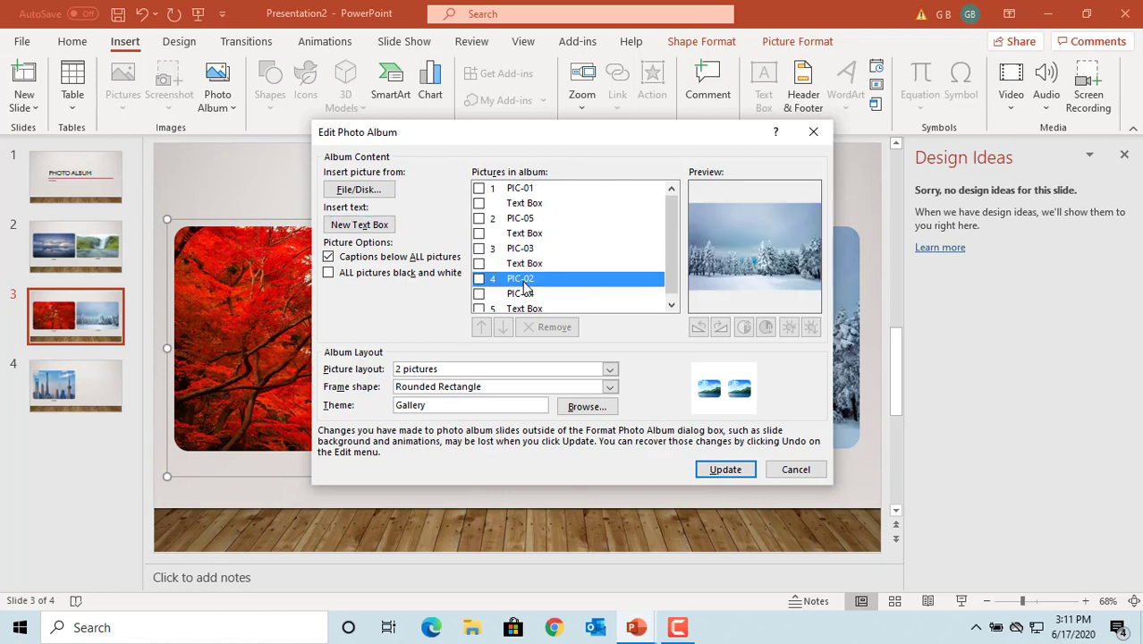
left_click(362, 226)
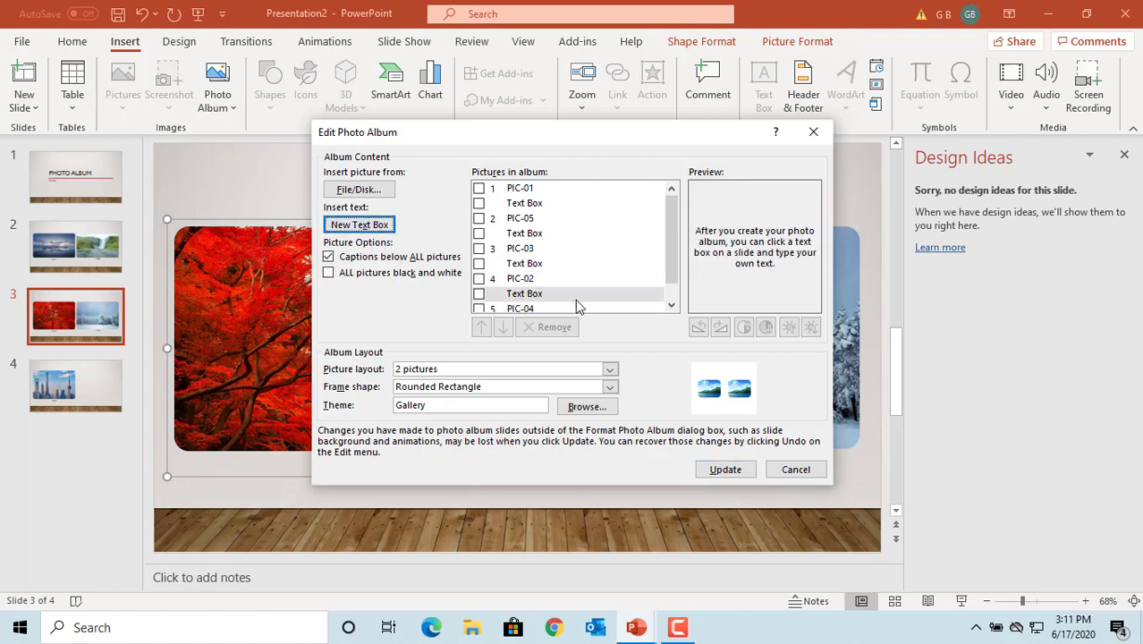
scroll(609, 311, "down", 1)
scroll(609, 311, "up", 1)
scroll(624, 318, "down", 1)
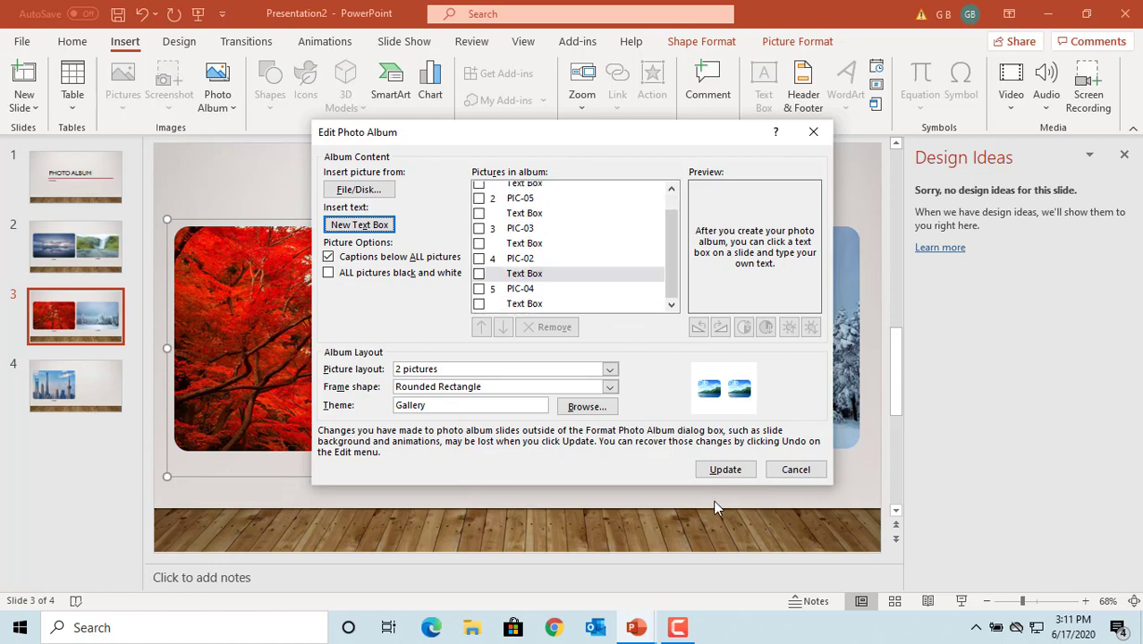
left_click(726, 472)
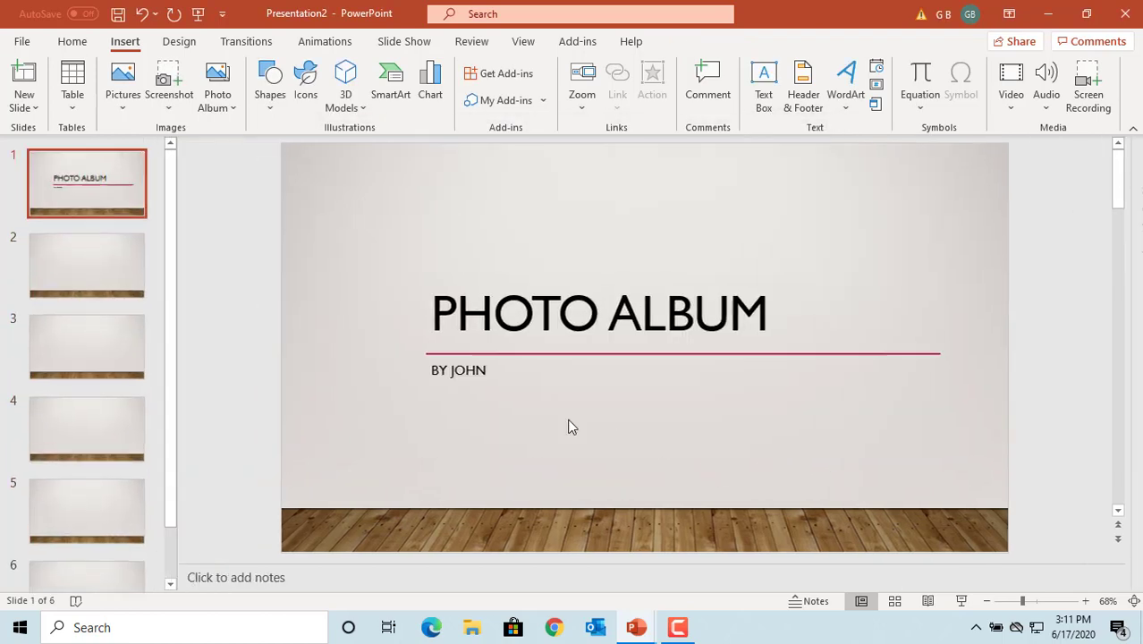
- Check the 'Text Box' placeholder beside PIC-01 on slide 2, then open the File start page
left_click(97, 255)
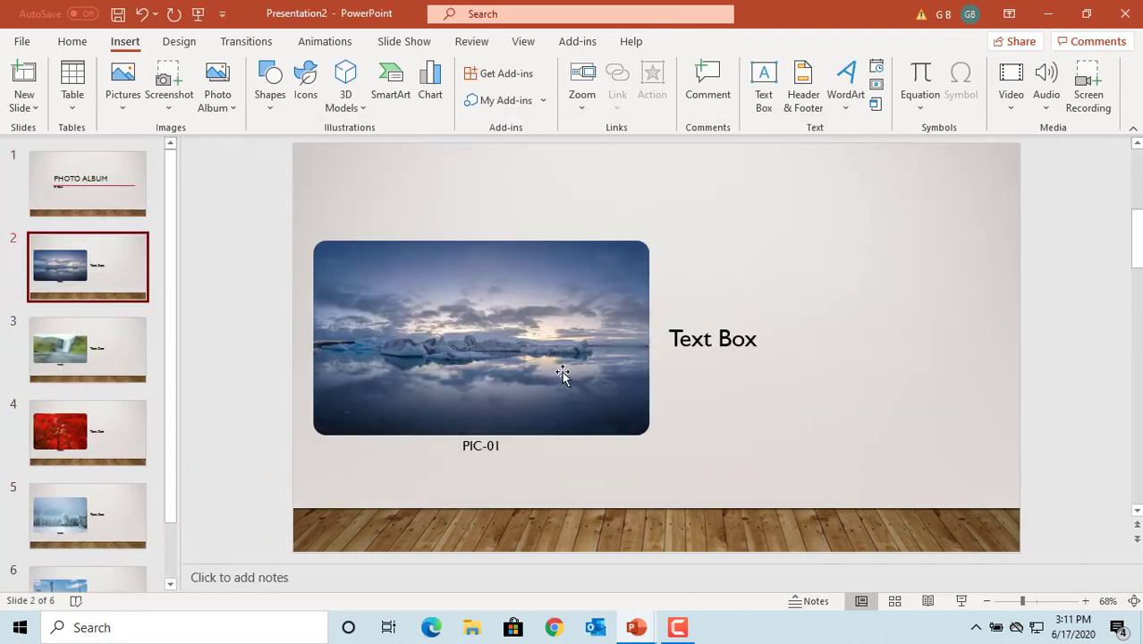
left_click(676, 342)
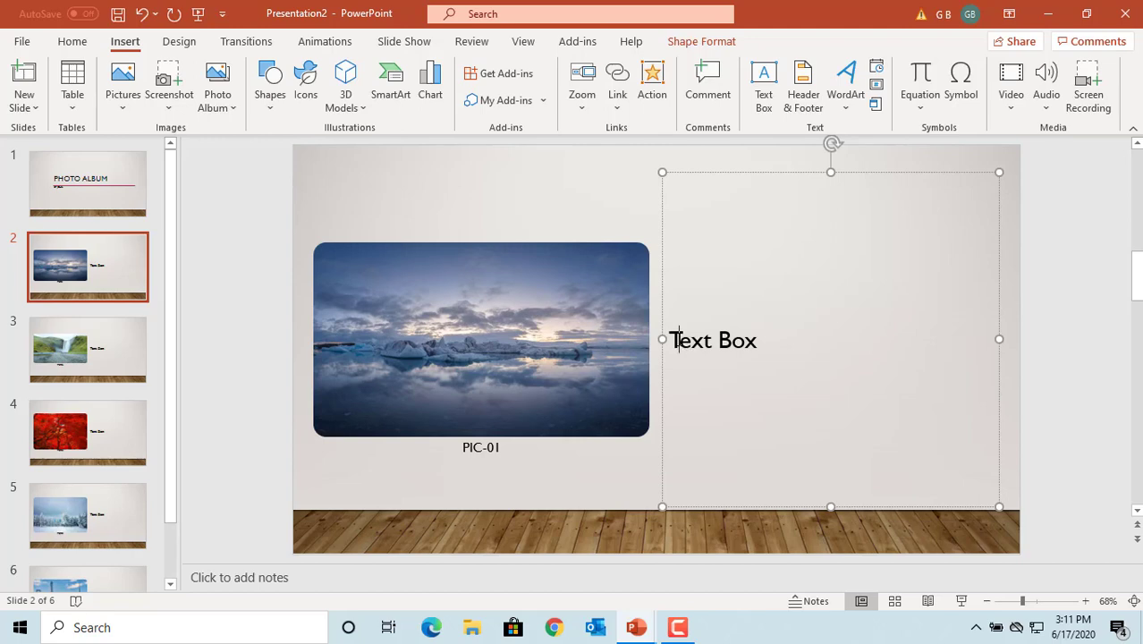
double_click(679, 341)
left_click_drag(754, 346, 759, 347)
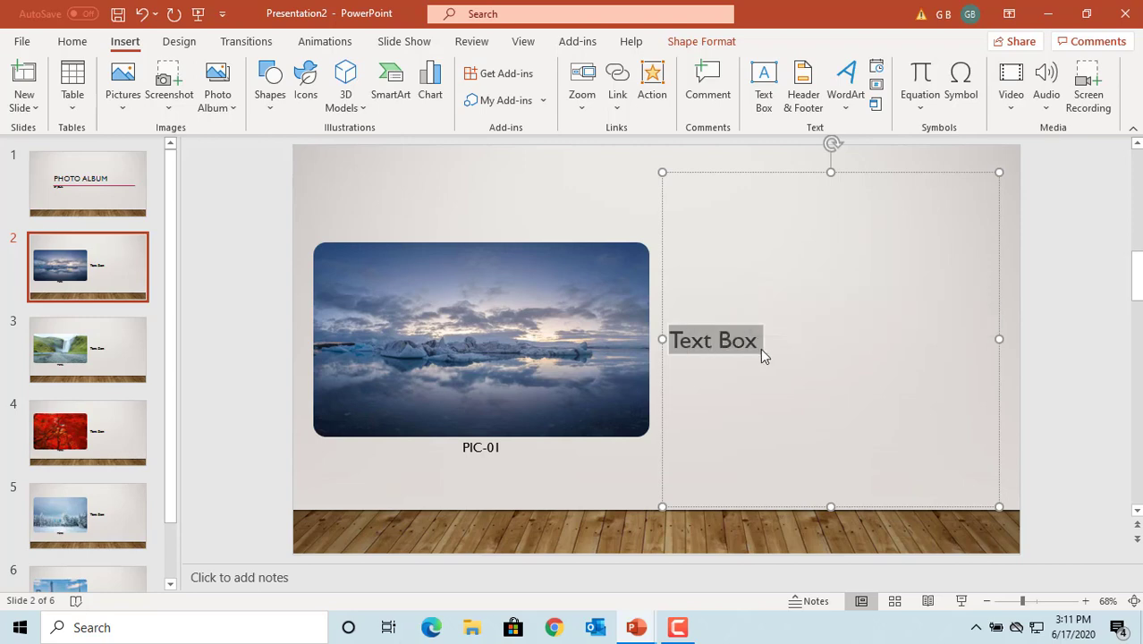
left_click(760, 348)
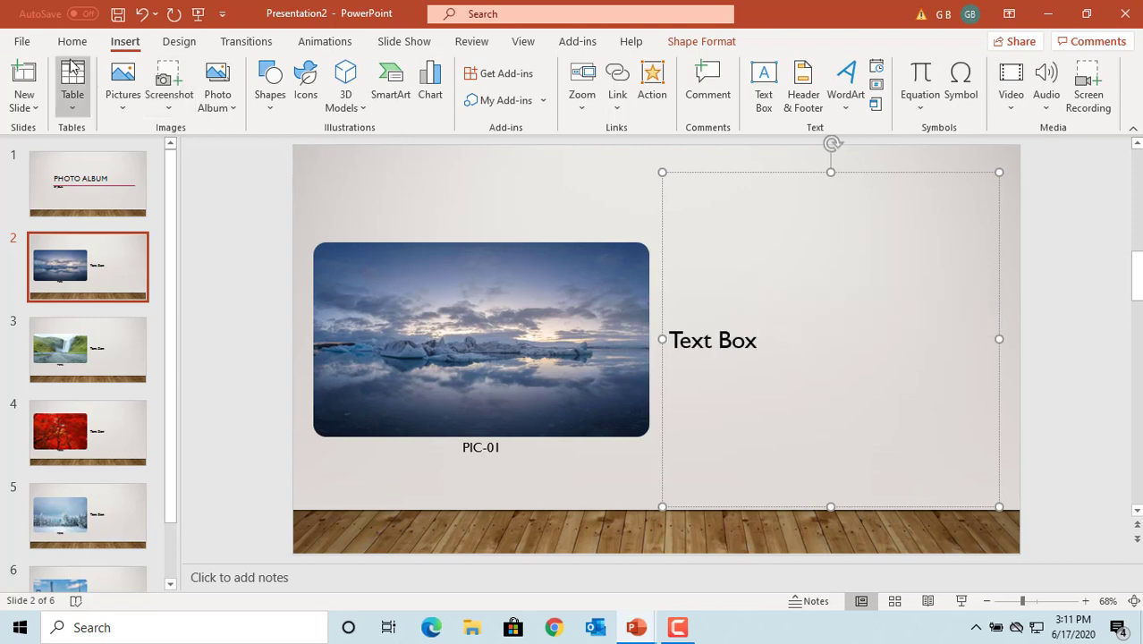
left_click(23, 42)
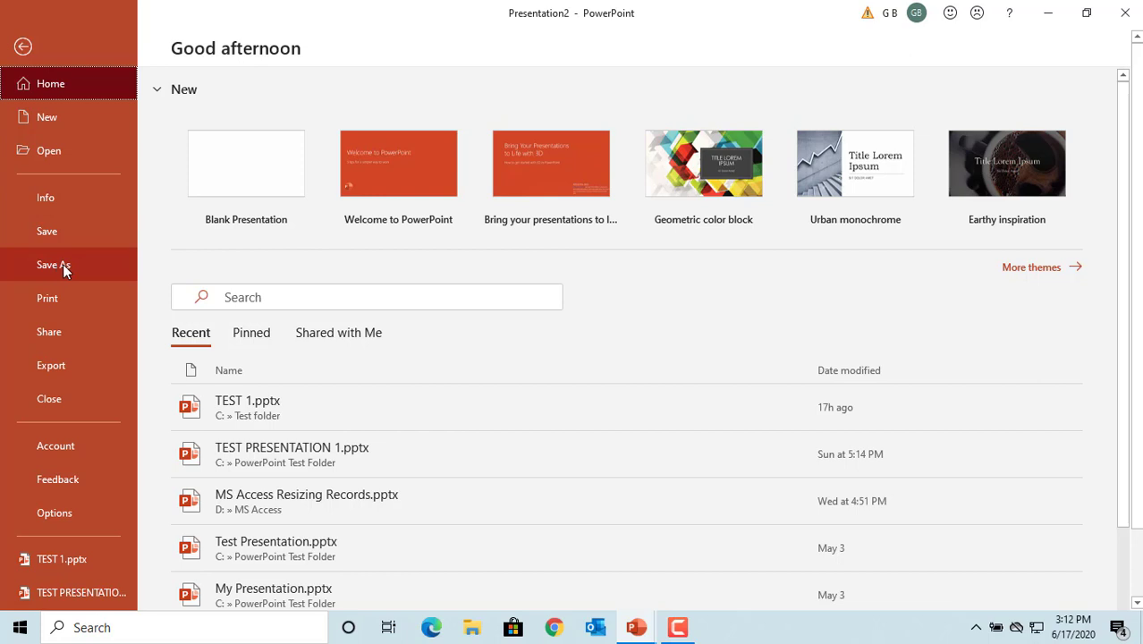
- Return from Backstage to editing slide 2 with PIC-01 and its text box
left_click(24, 50)
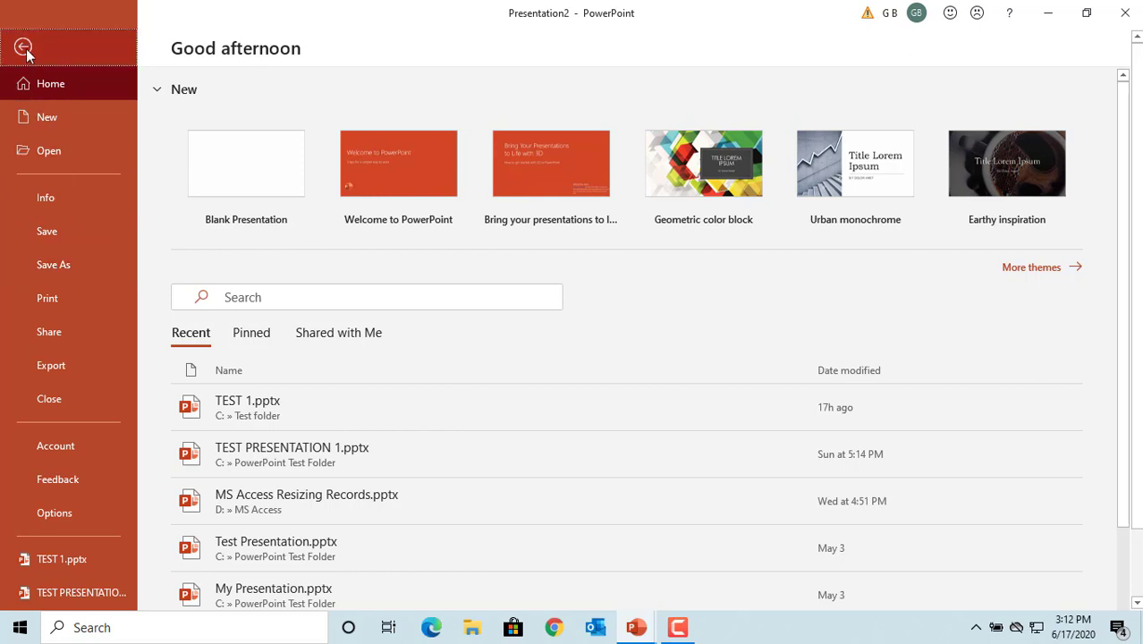